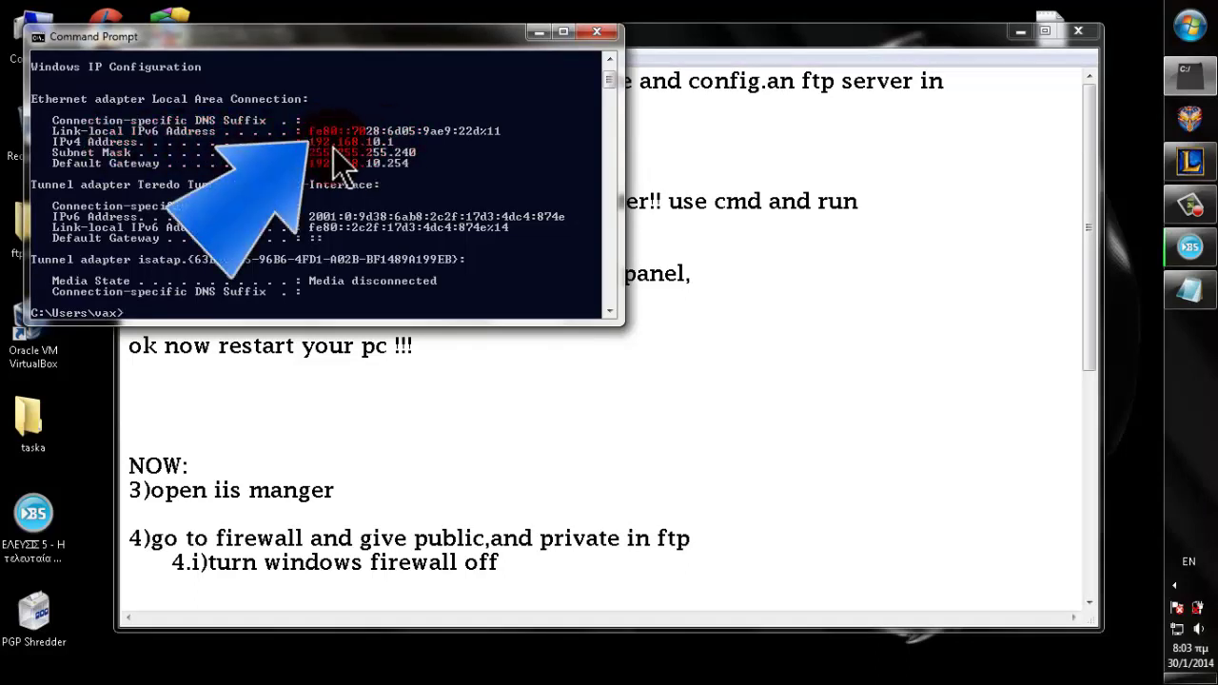
- Close the Command Prompt once ipconfig has shown the IPv4 address 192.168.10.1
{"action": "left_click", "coordinate": [598, 33]}
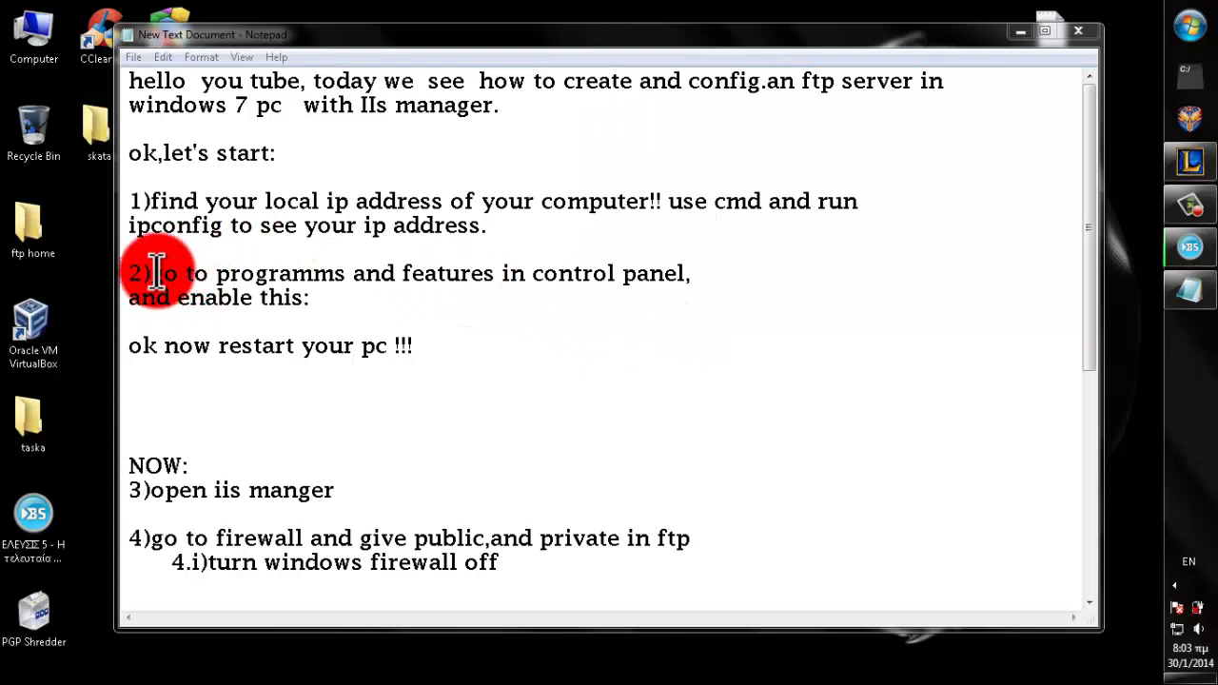
- Review the step 2 notes, minimize Notepad, and bring up the Start menu
{"action": "left_click_drag", "start_coordinate": [151, 275], "coordinate": [618, 298]}
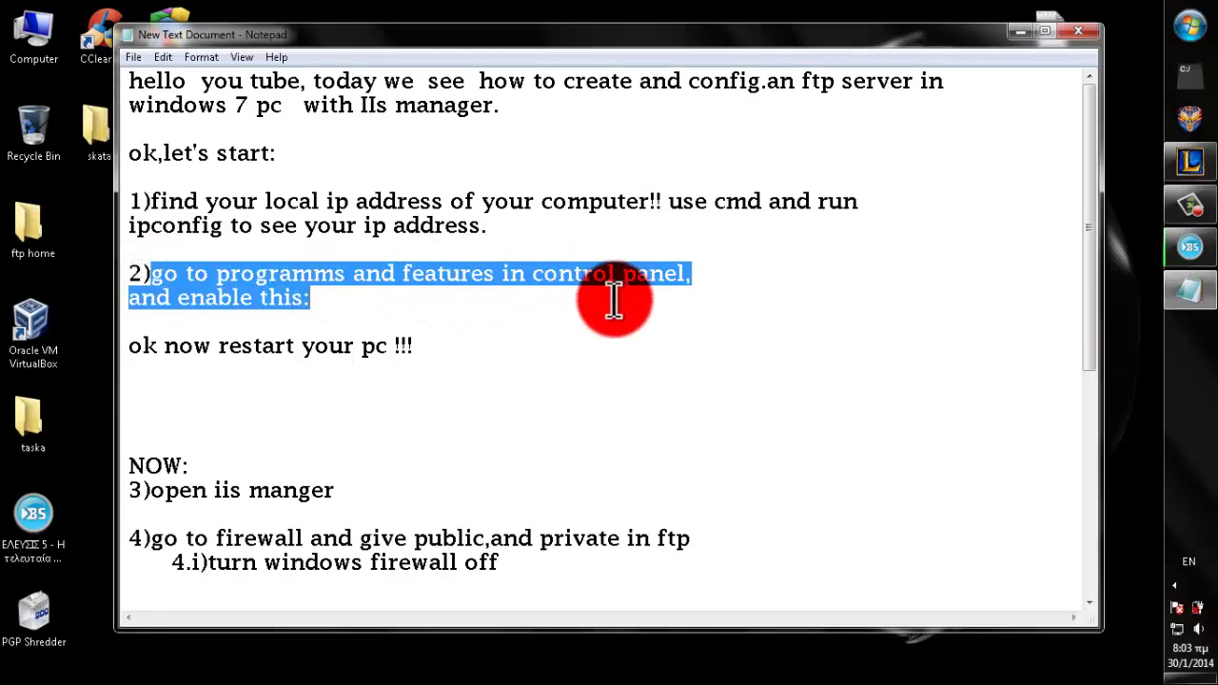
{"action": "left_click", "coordinate": [444, 314]}
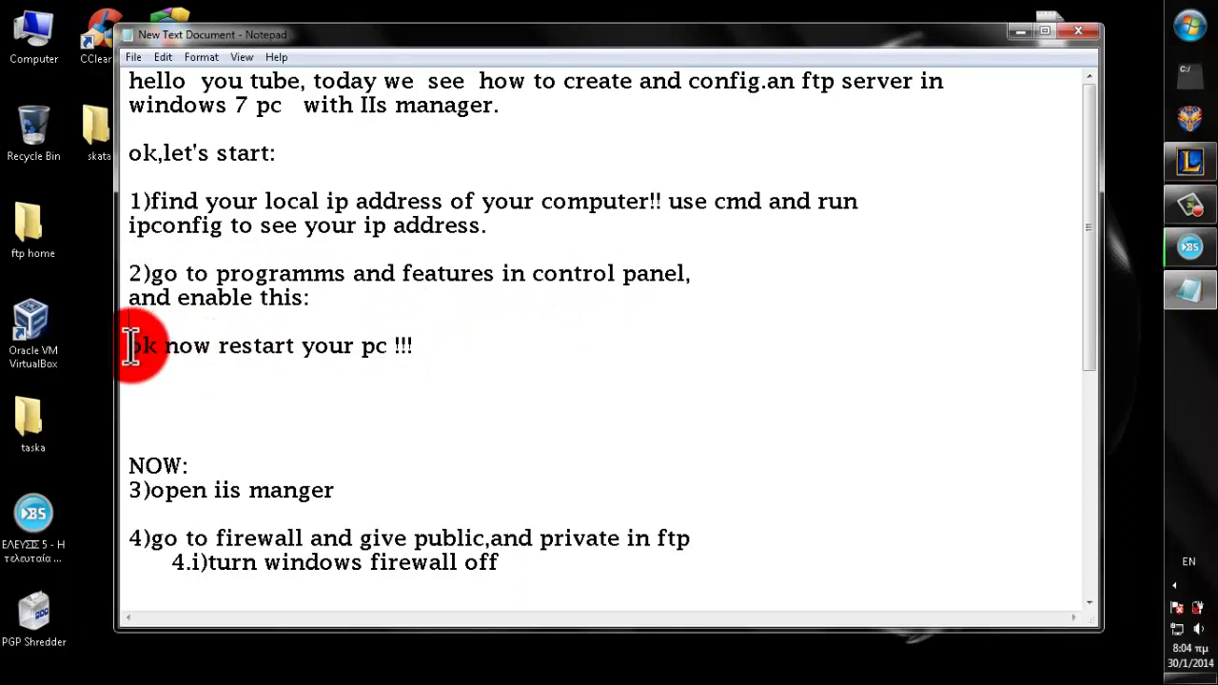
{"action": "left_click", "coordinate": [1020, 32]}
{"action": "left_click", "coordinate": [1190, 26]}
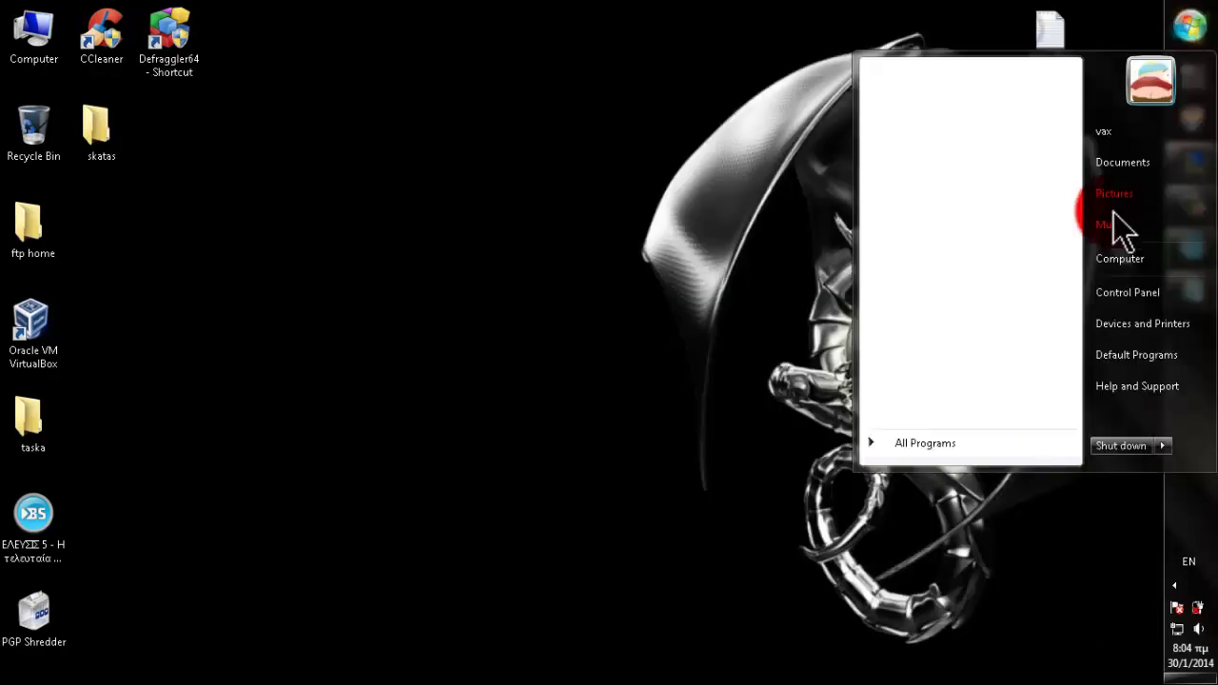
- Go from Control Panel's Programs page to 'Turn Windows features on or off'
{"action": "left_click", "coordinate": [1125, 292]}
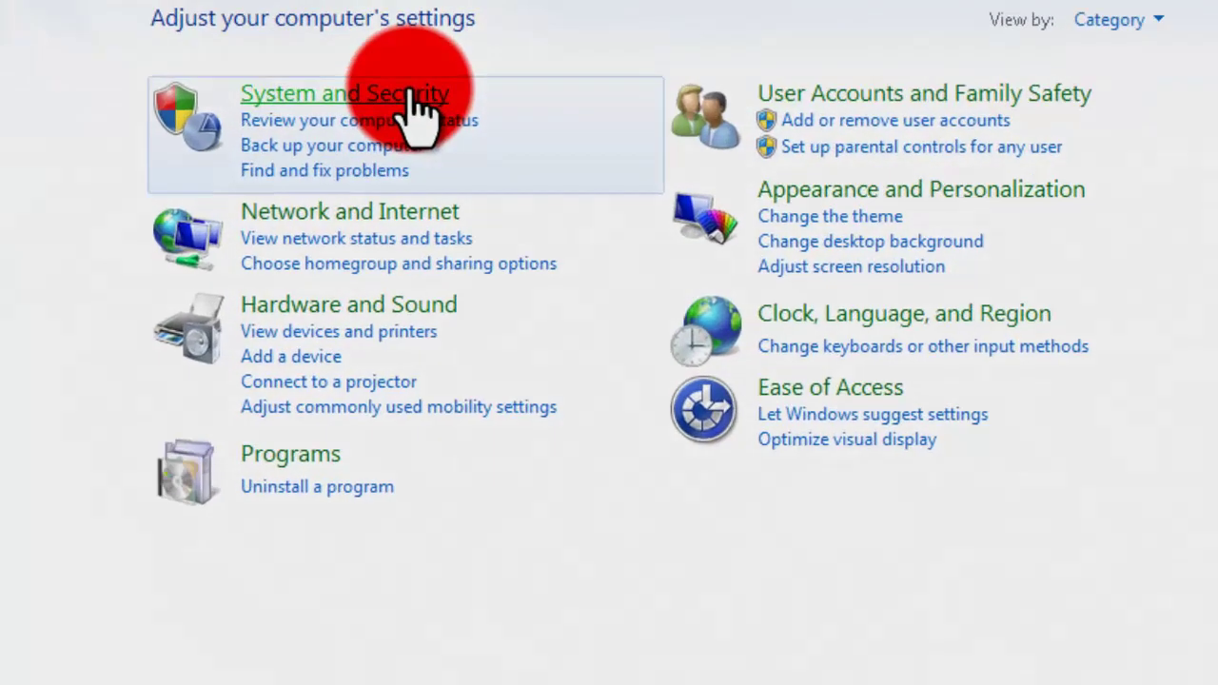
{"action": "left_click", "coordinate": [290, 454]}
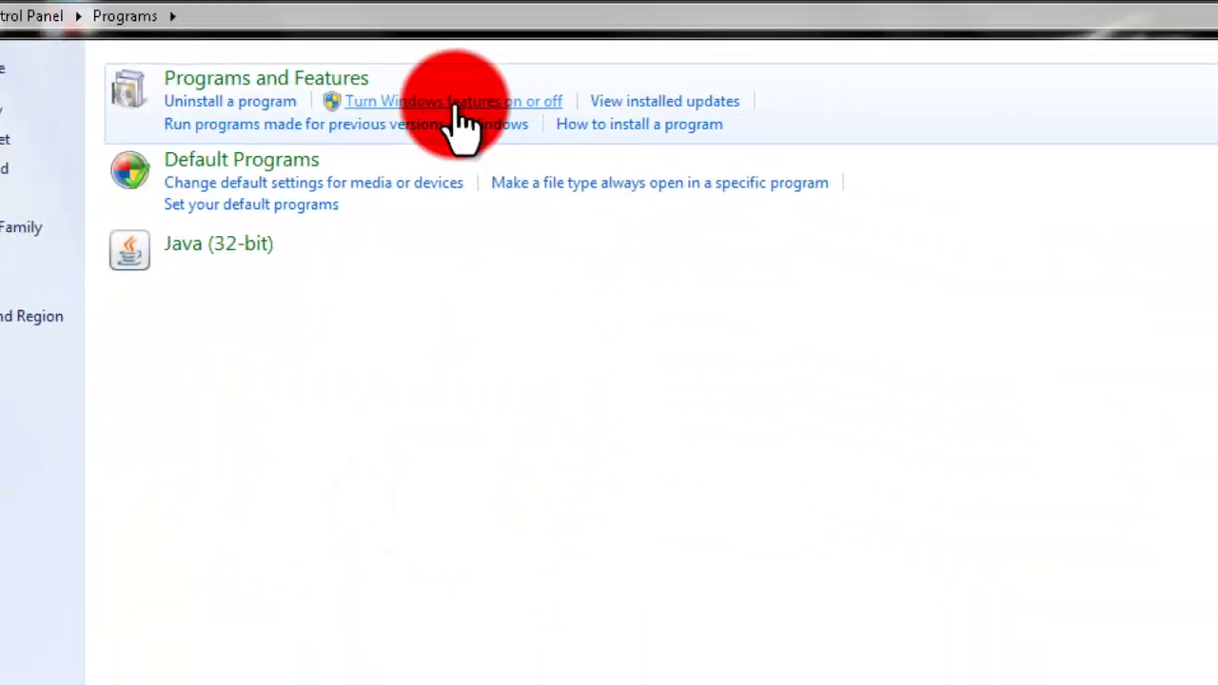
{"action": "left_click", "coordinate": [459, 105]}
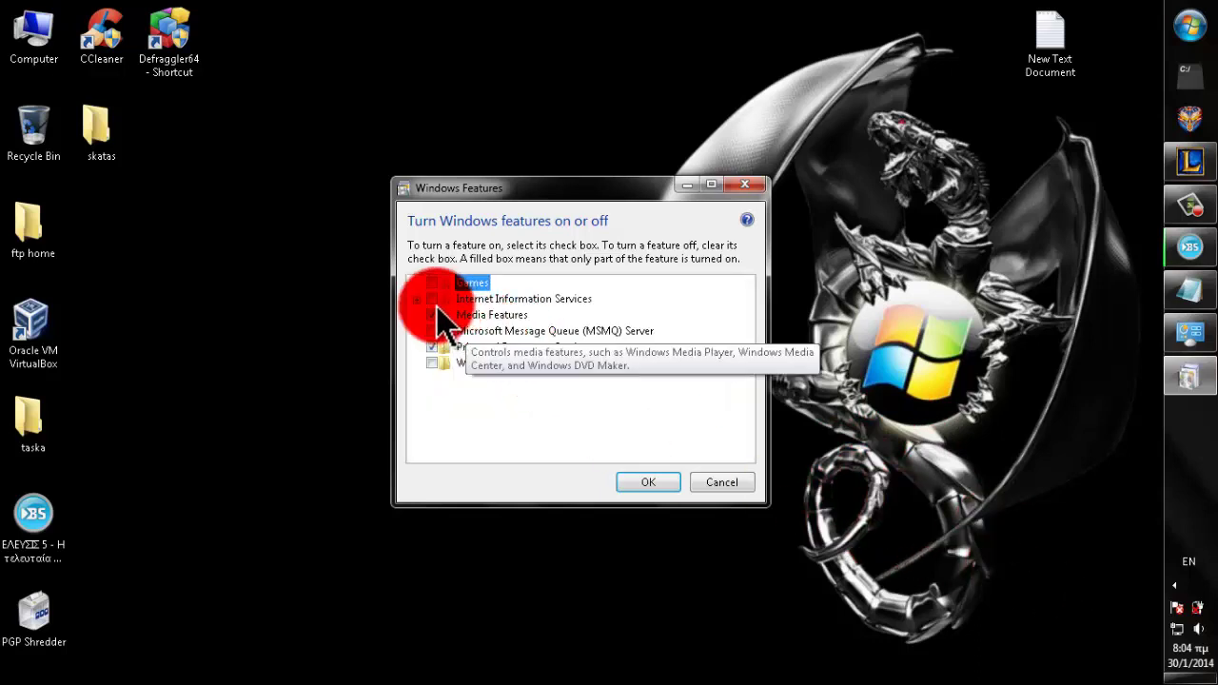
- Tick FTP Server under Internet Information Services, apply with OK, and dismiss the error message
{"action": "left_click", "coordinate": [418, 300]}
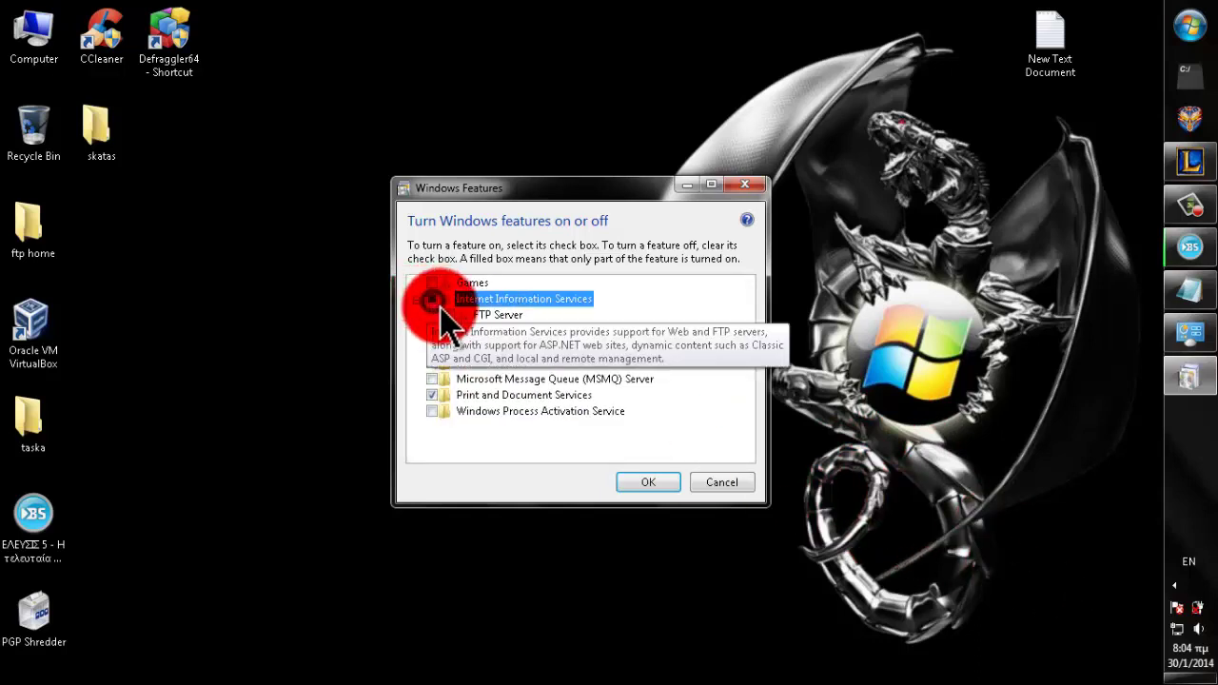
{"action": "left_click", "coordinate": [447, 315]}
{"action": "left_click", "coordinate": [434, 331]}
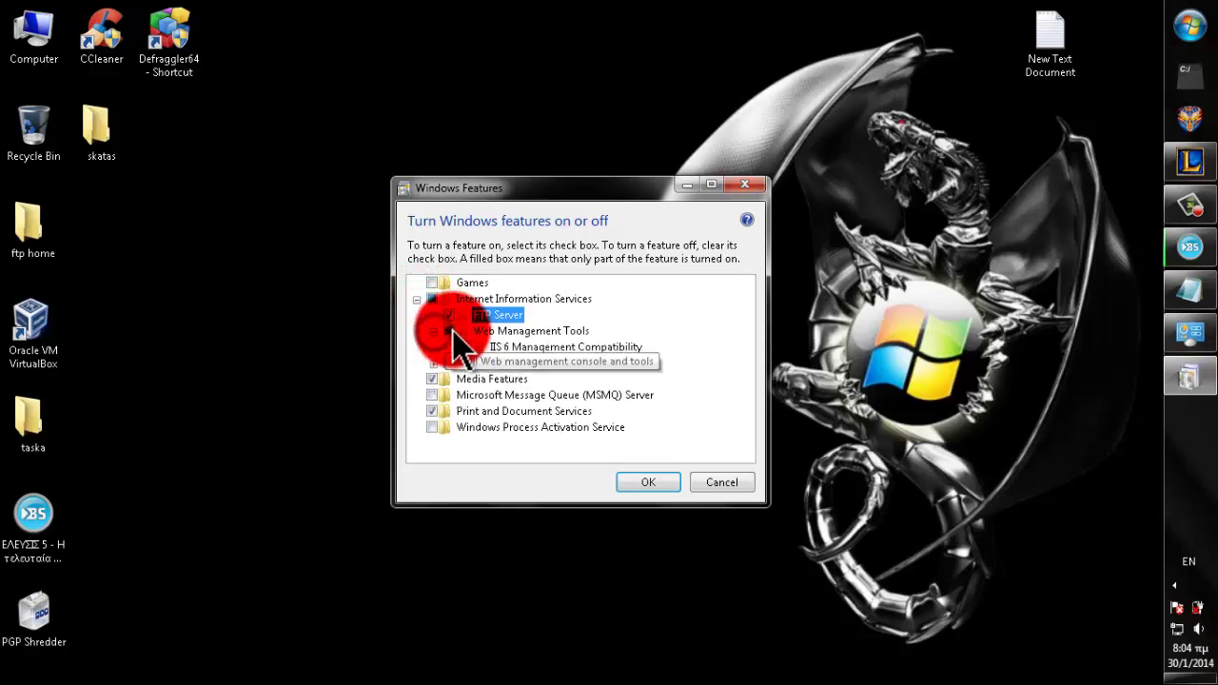
{"action": "left_click", "coordinate": [434, 331]}
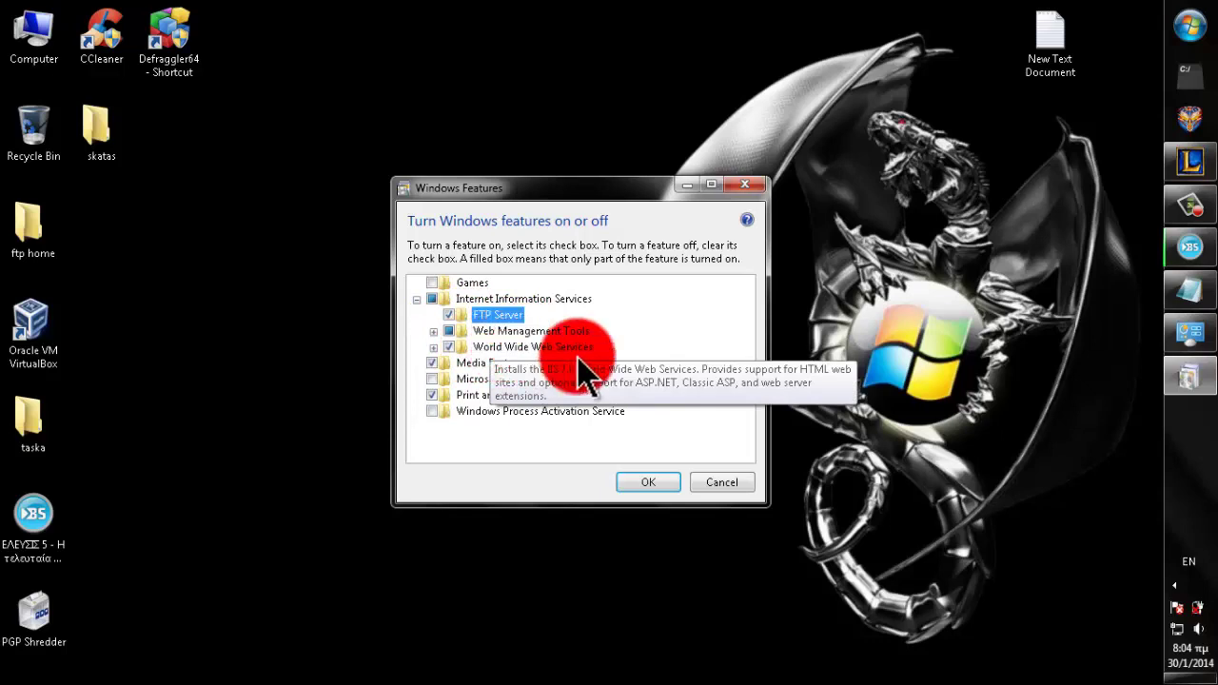
{"action": "left_click", "coordinate": [652, 483]}
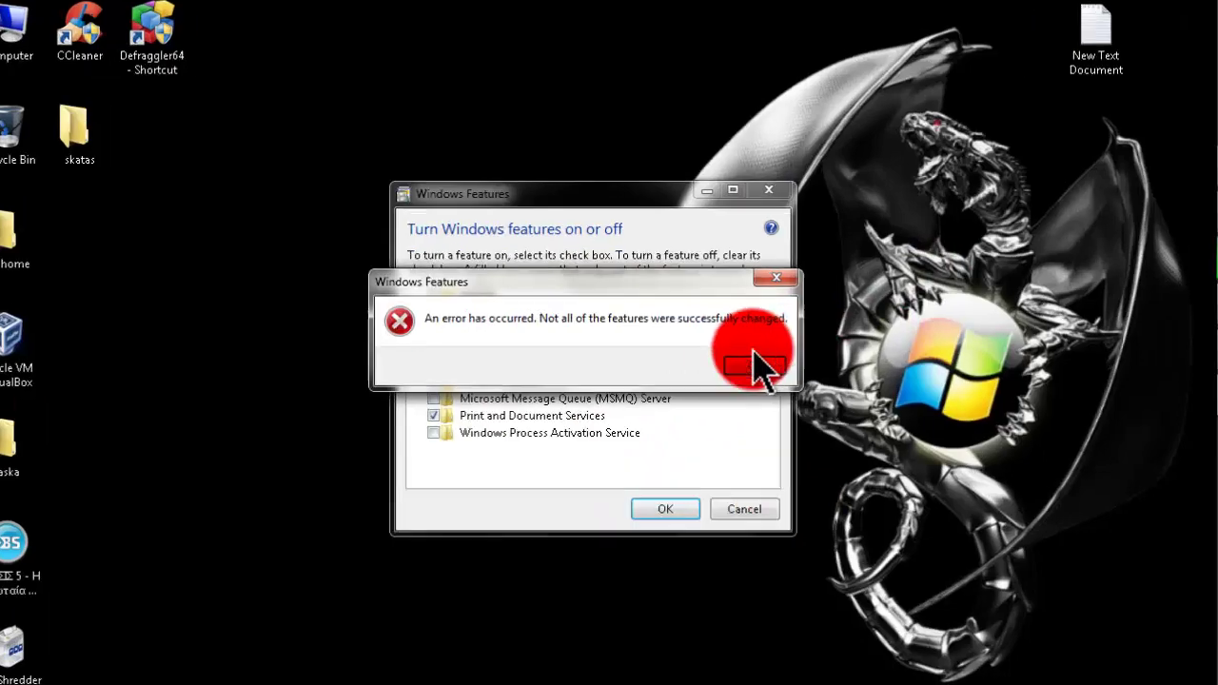
{"action": "left_click", "coordinate": [733, 347]}
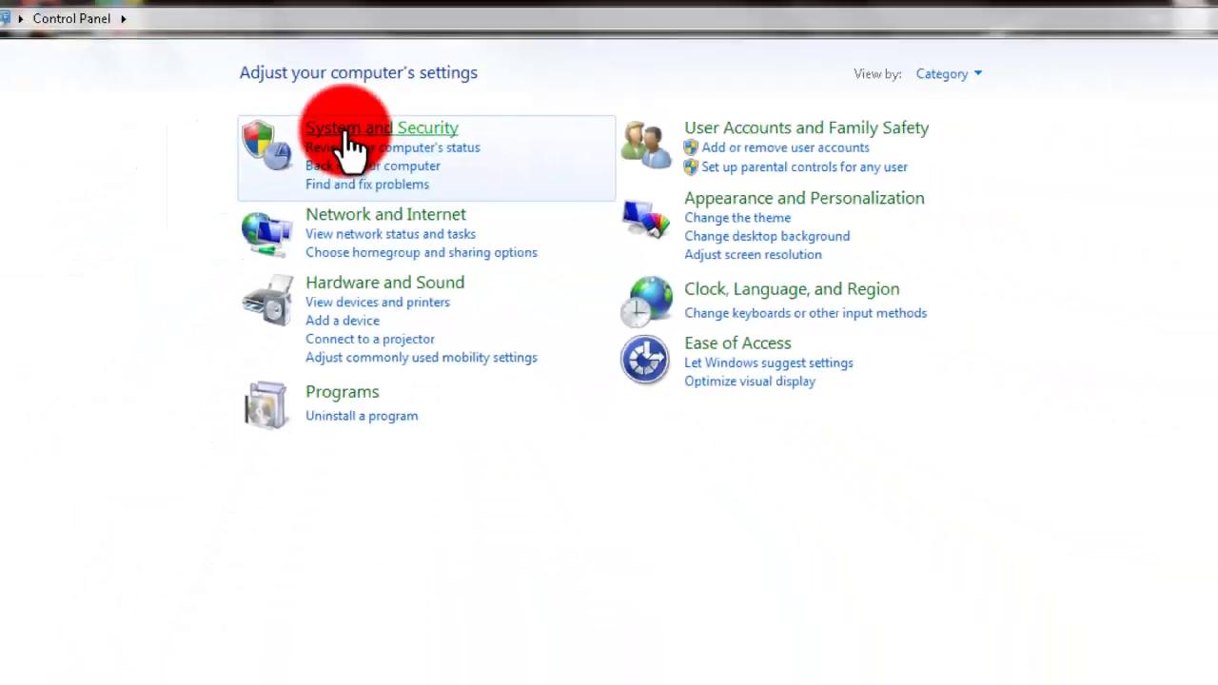
- Launch IIS Manager from System and Security > Administrative Tools
{"action": "left_click", "coordinate": [344, 131]}
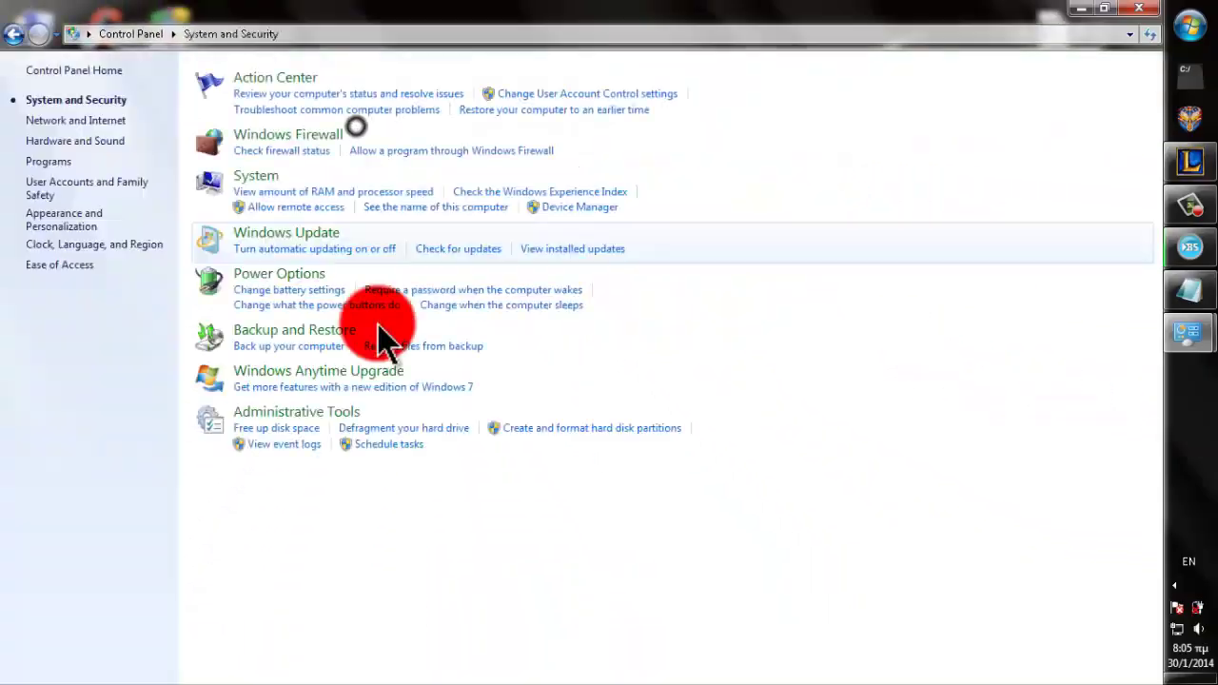
{"action": "left_click", "coordinate": [327, 411]}
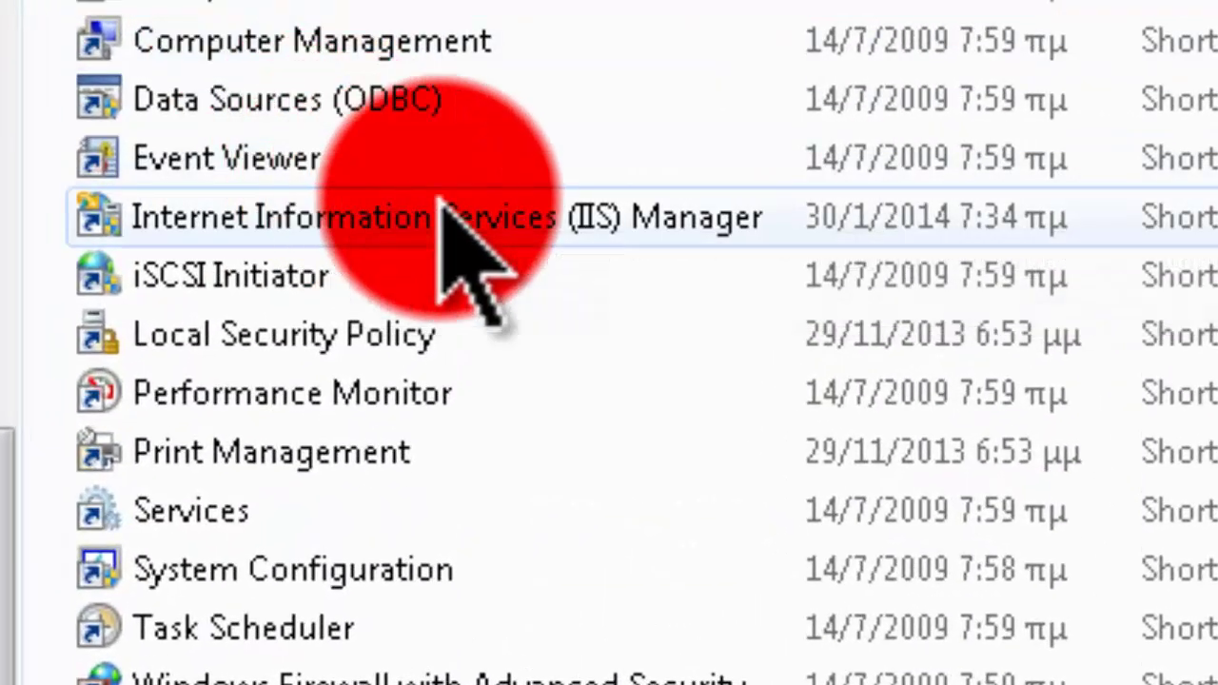
{"action": "left_click", "coordinate": [453, 211]}
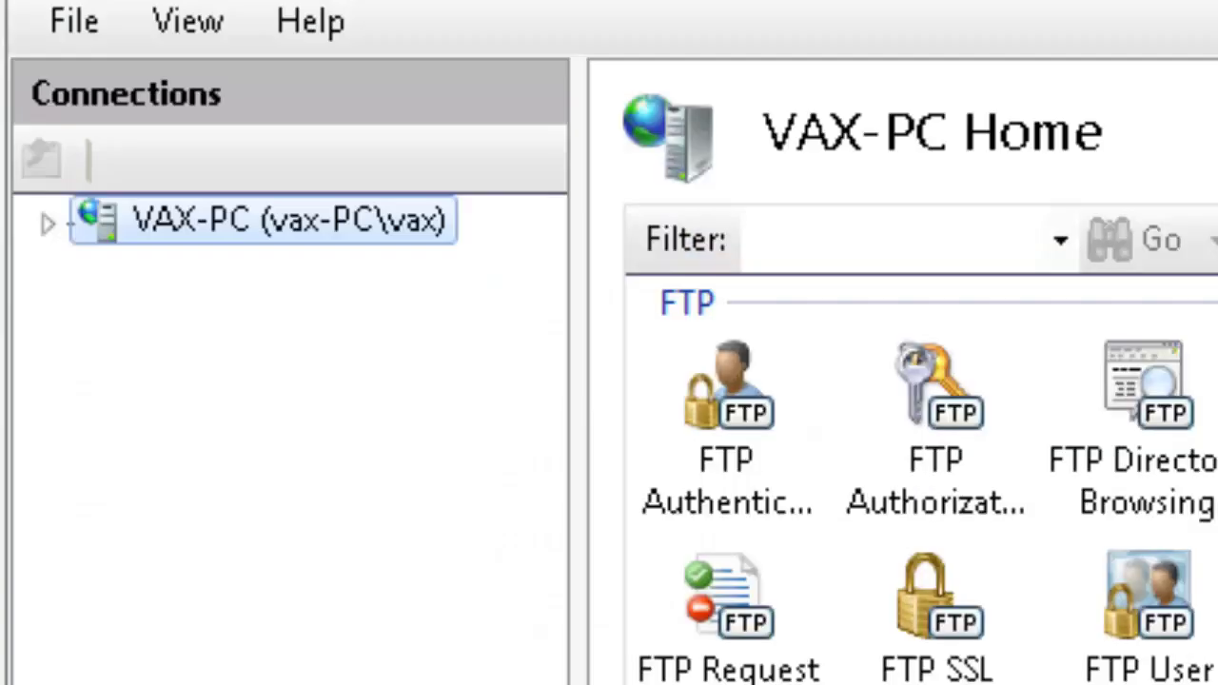
- Expand the server and start Add FTP Site under Sites, naming it 'simple ftp site'
{"action": "left_click", "coordinate": [405, 217]}
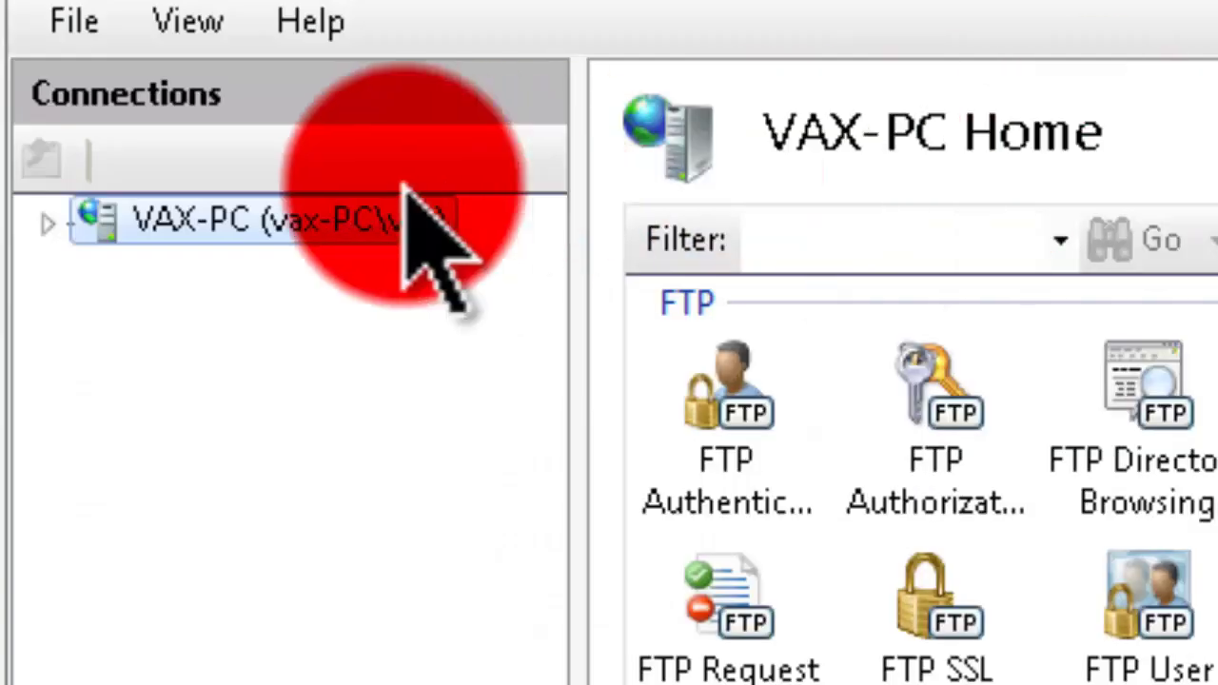
{"action": "left_click", "coordinate": [44, 218]}
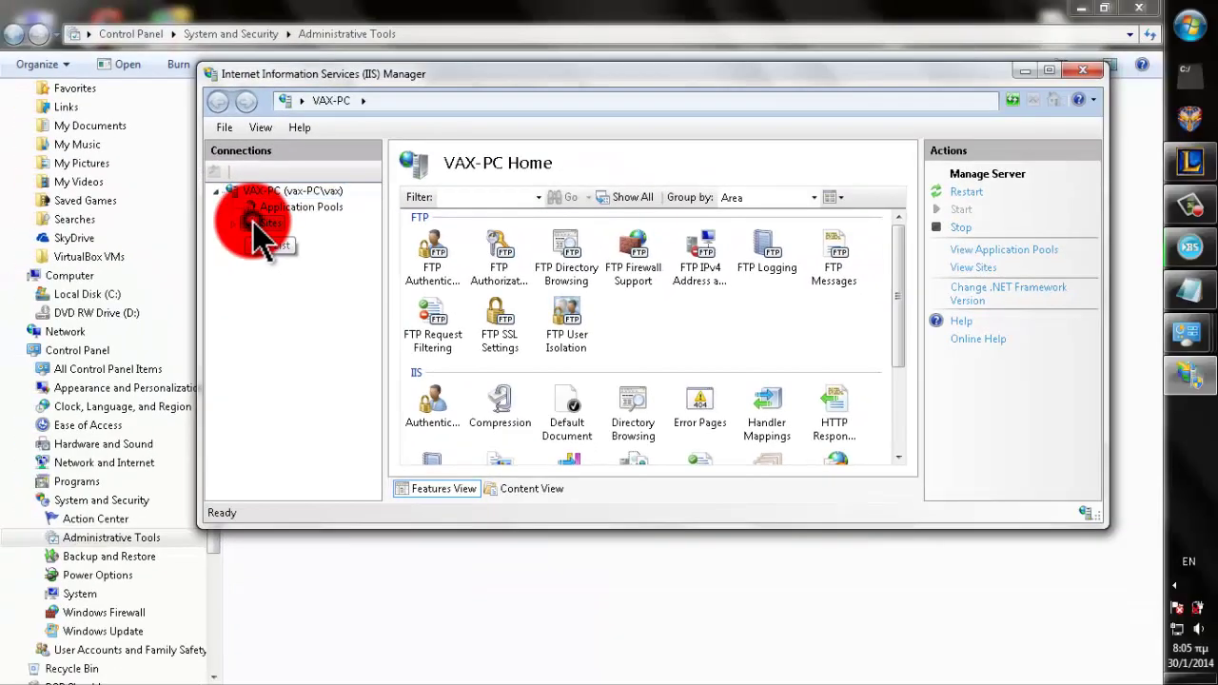
{"action": "right_click", "coordinate": [207, 275]}
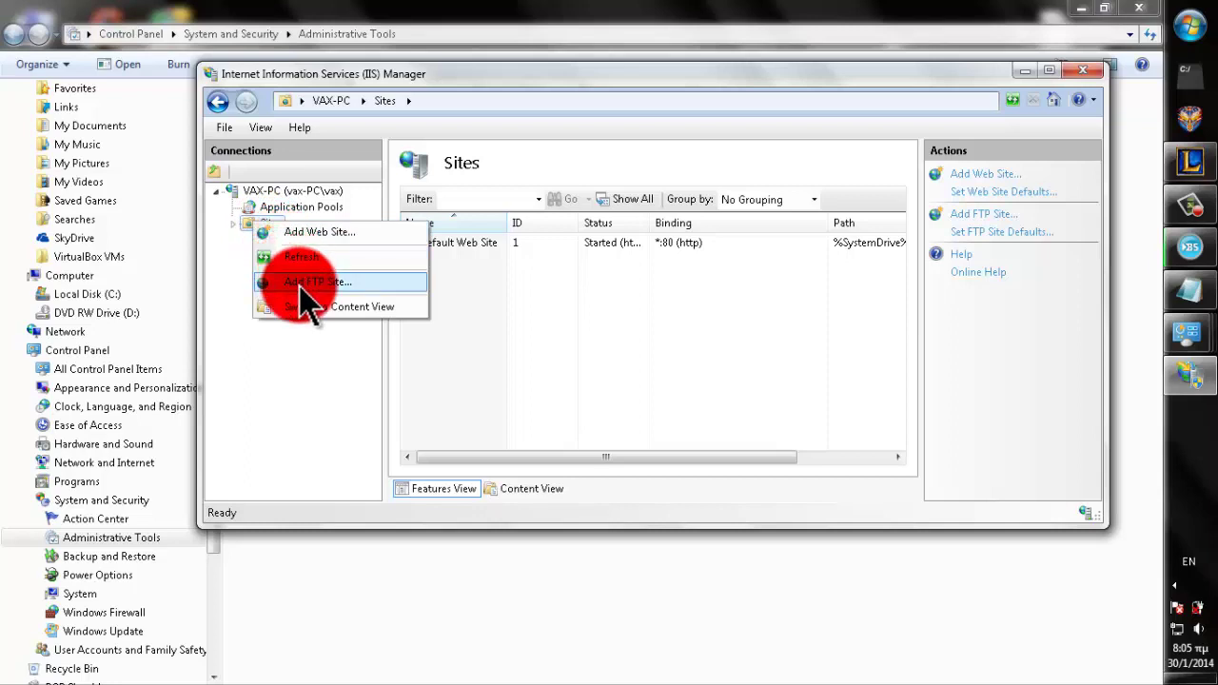
{"action": "left_click", "coordinate": [226, 281]}
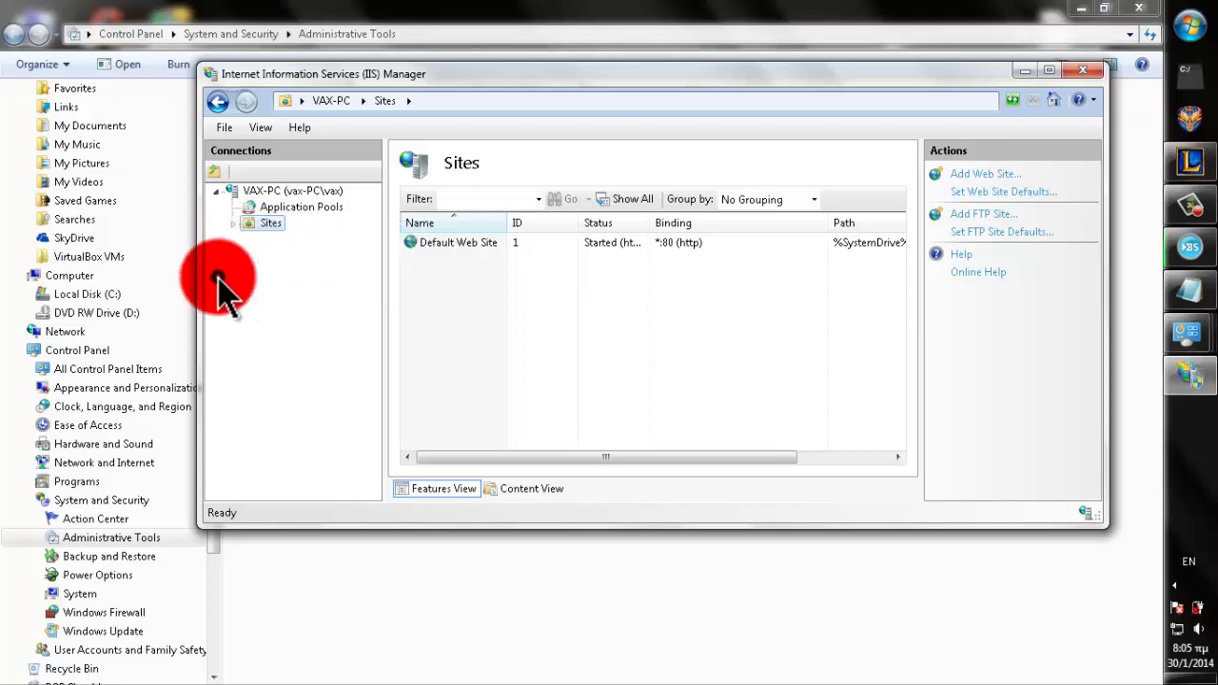
{"action": "right_click", "coordinate": [263, 224]}
{"action": "left_click", "coordinate": [324, 279]}
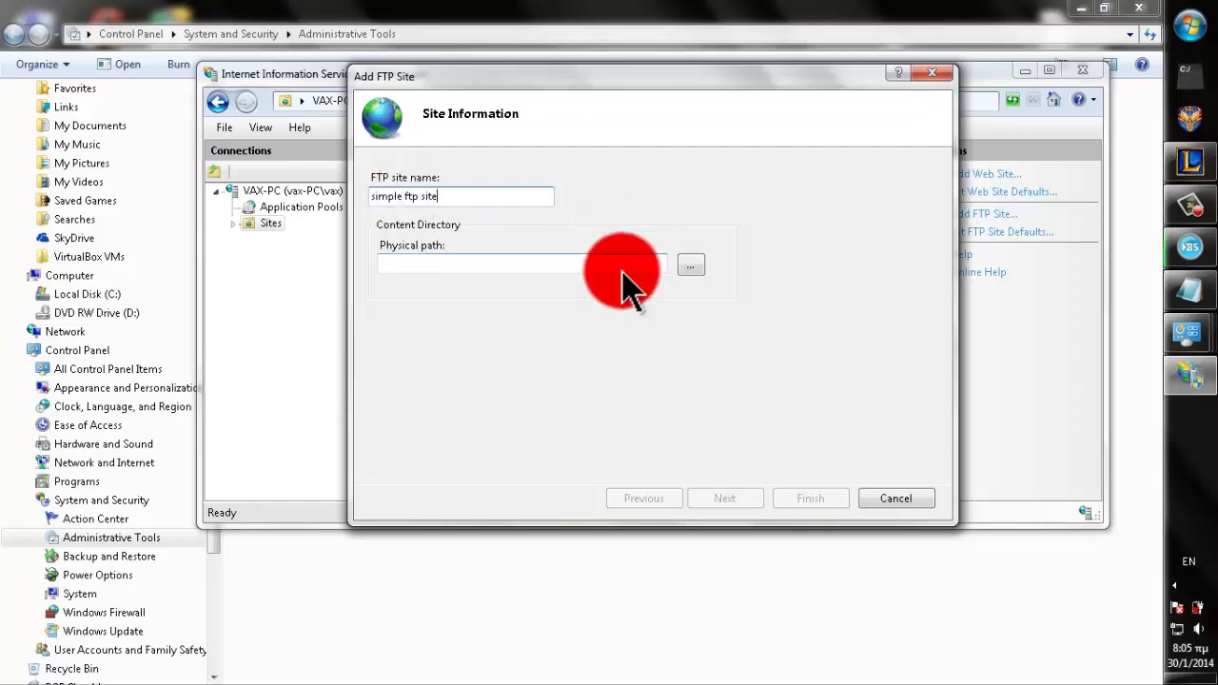
{"action": "left_click", "coordinate": [482, 263]}
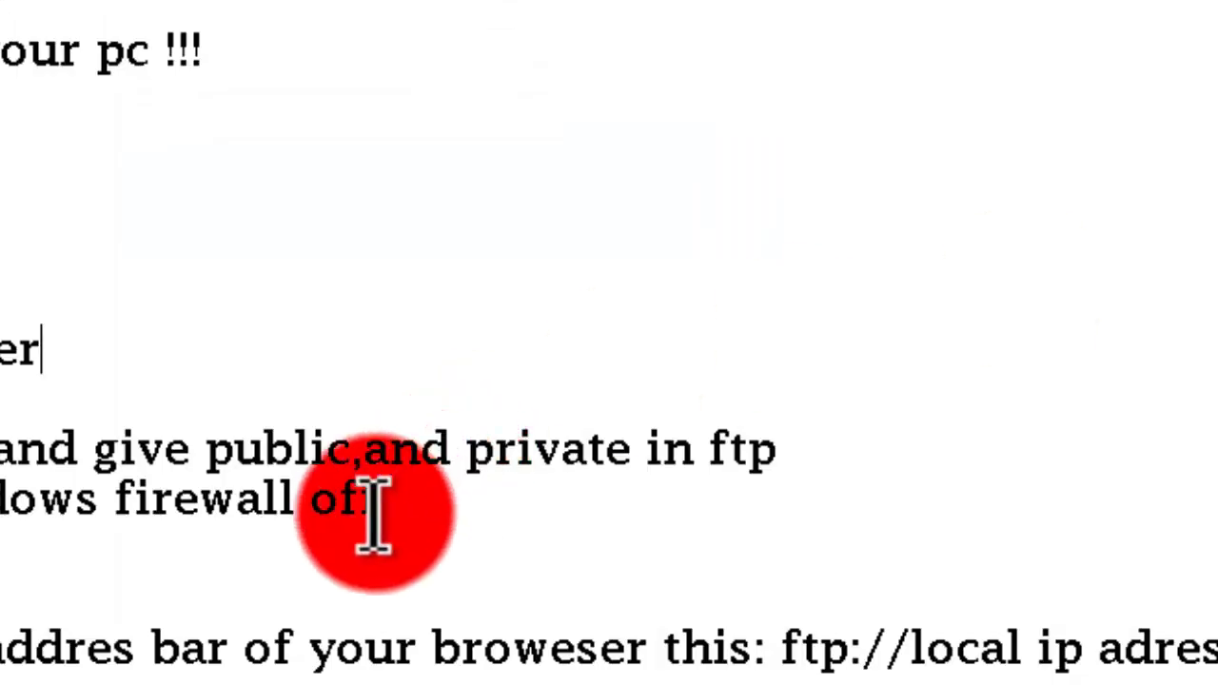
- Type 'find you folder' after step 3 in the notes, then delete it again
{"action": "left_click", "coordinate": [115, 352]}
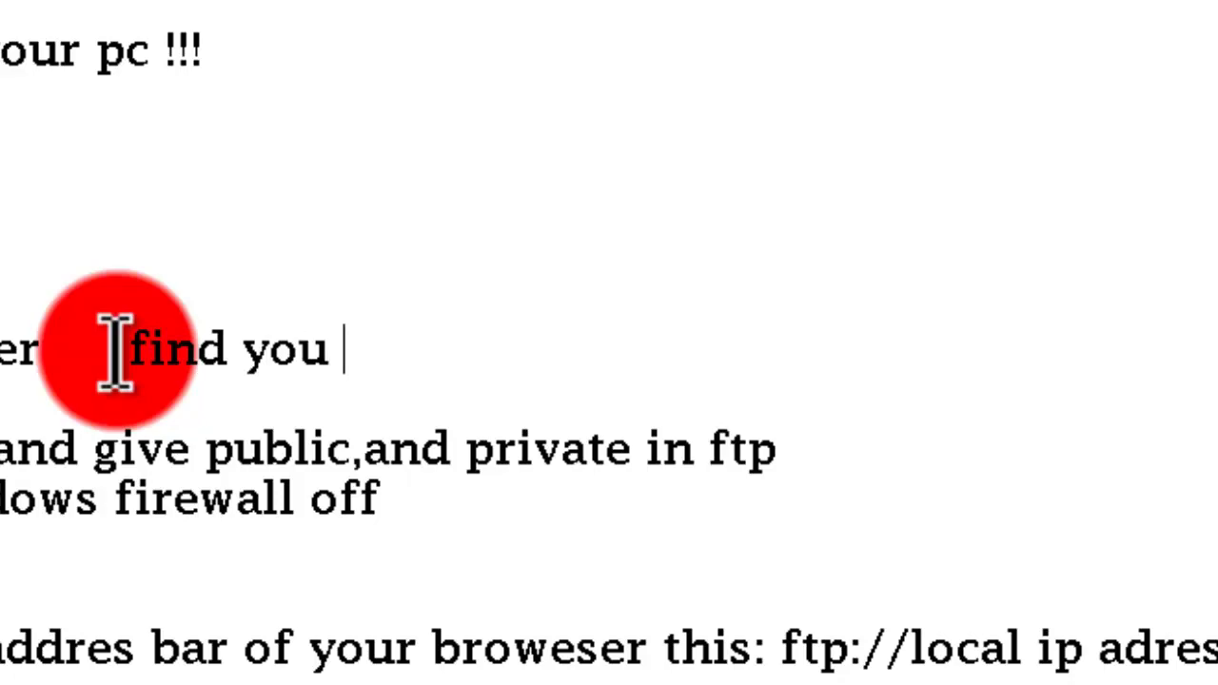
{"action": "type", "text": "find you folder"}
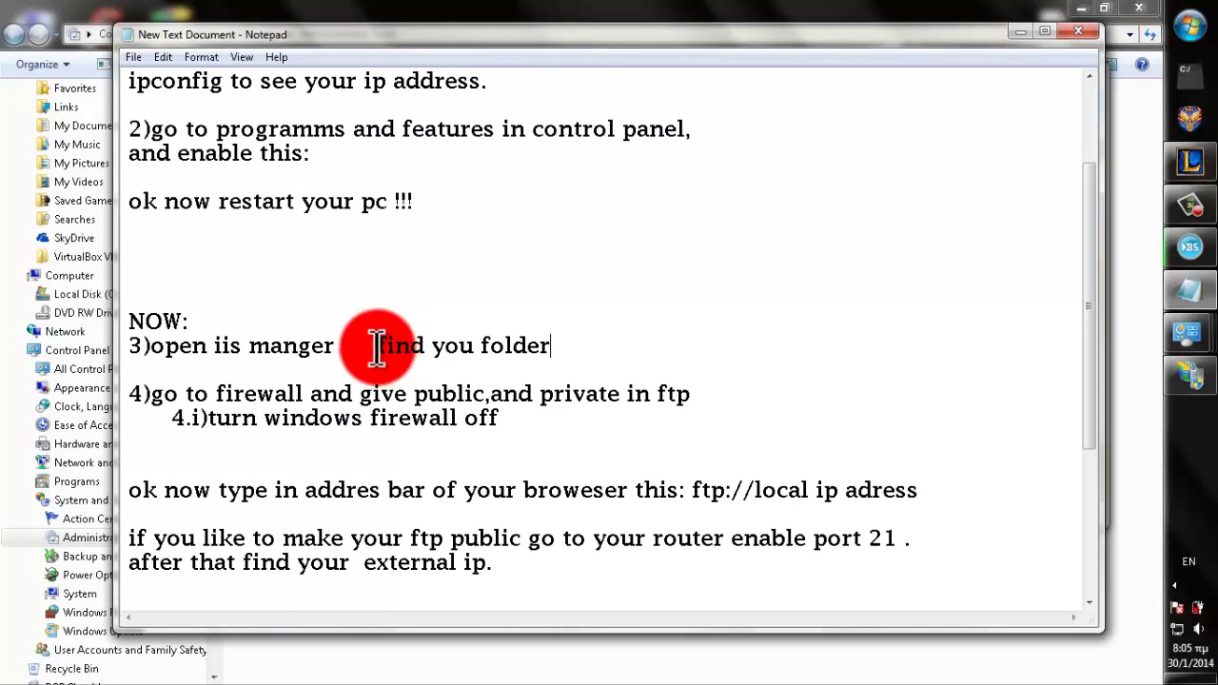
{"action": "left_click_drag", "start_coordinate": [374, 348], "coordinate": [559, 347]}
{"action": "left_click", "coordinate": [559, 347]}
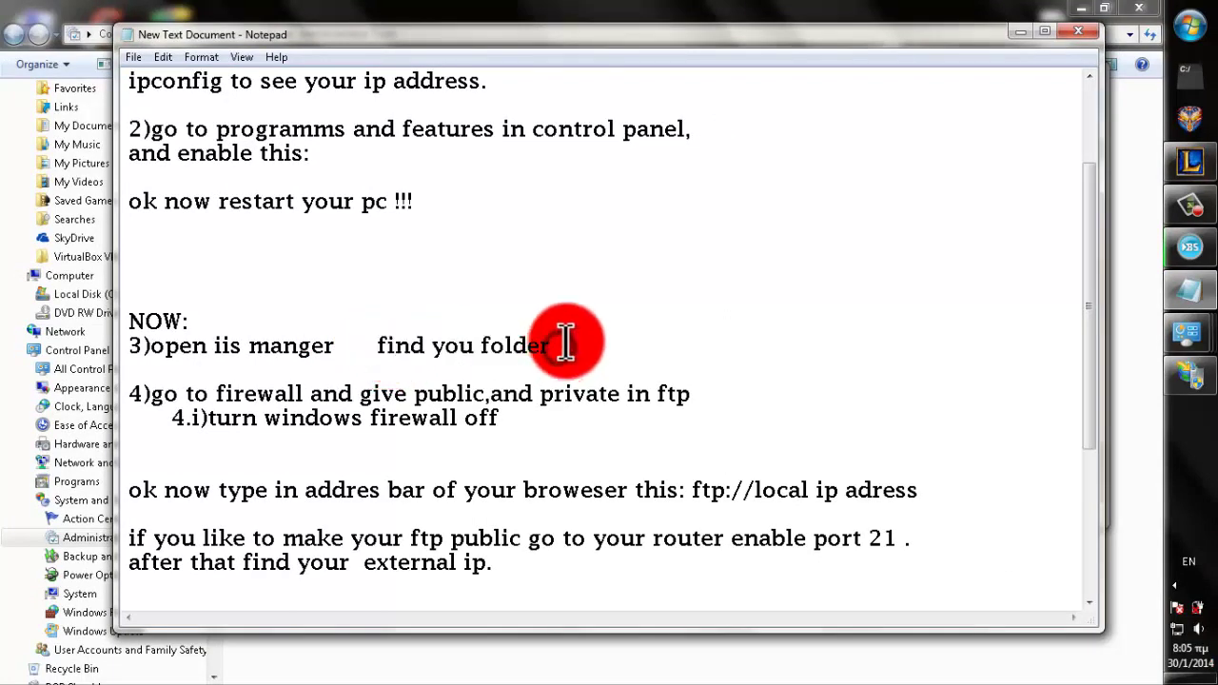
{"action": "left_click_drag", "start_coordinate": [380, 347], "coordinate": [550, 352]}
{"action": "key", "text": "Delete"}
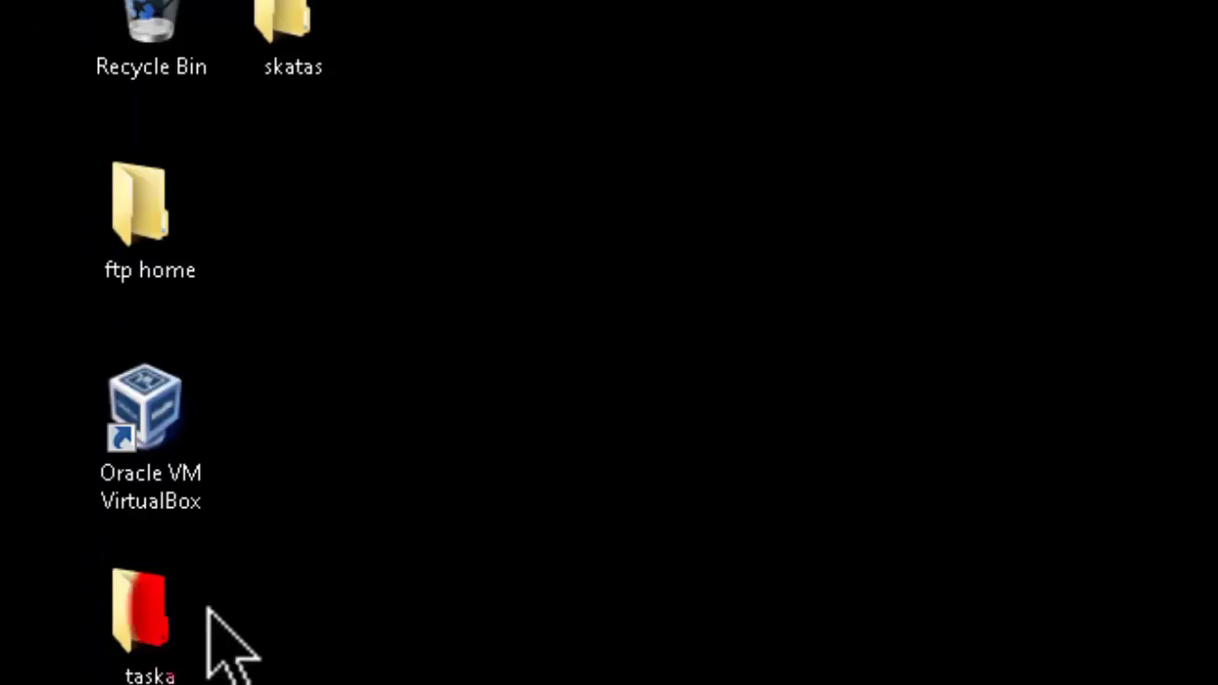
- Set the FTP site's physical path to the desktop 'ftp home' folder
{"action": "left_click", "coordinate": [170, 246]}
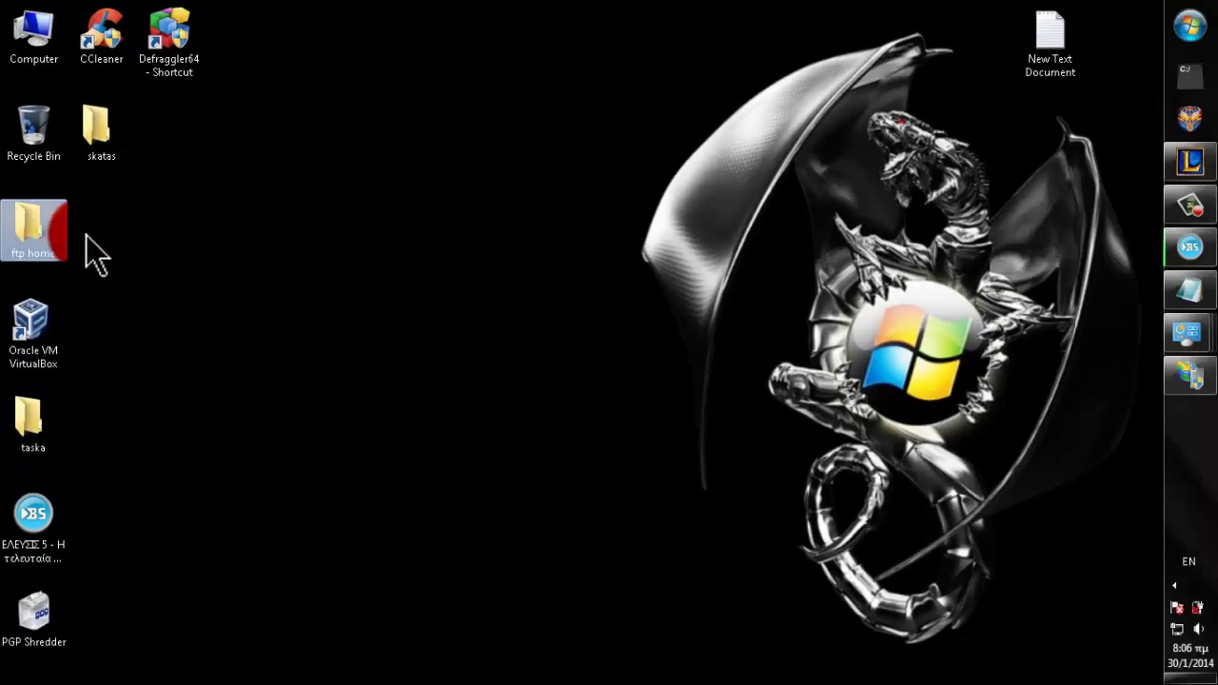
{"action": "left_click", "coordinate": [1191, 376]}
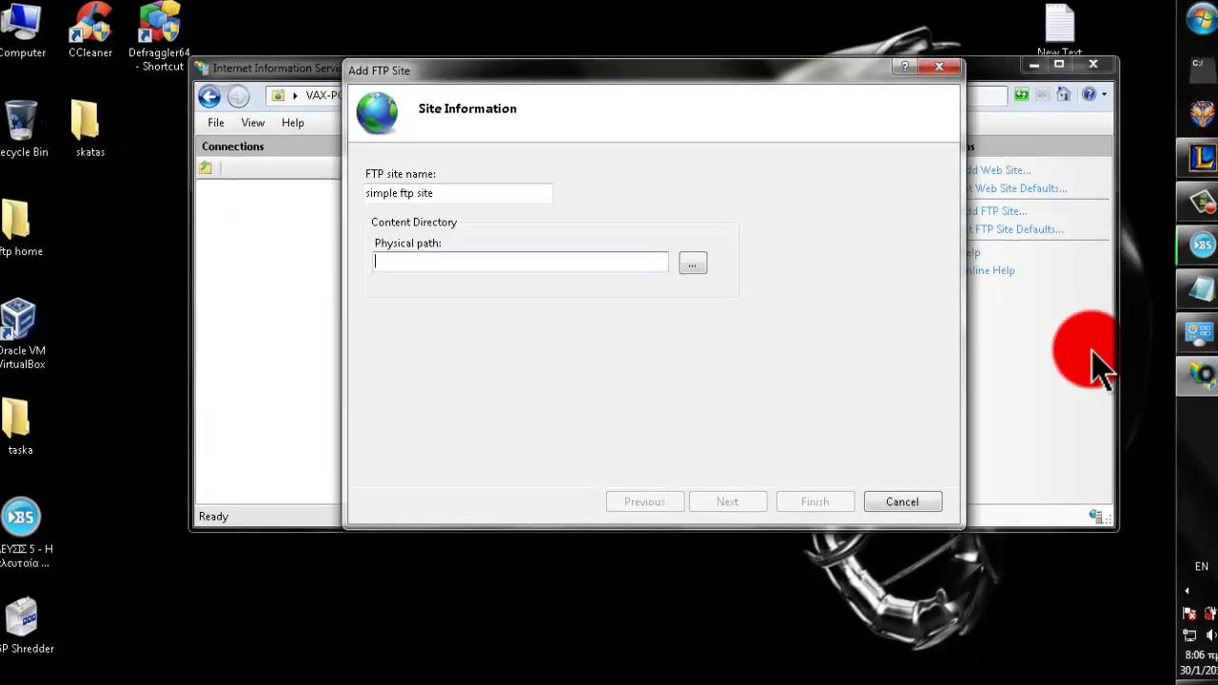
{"action": "left_click", "coordinate": [693, 264]}
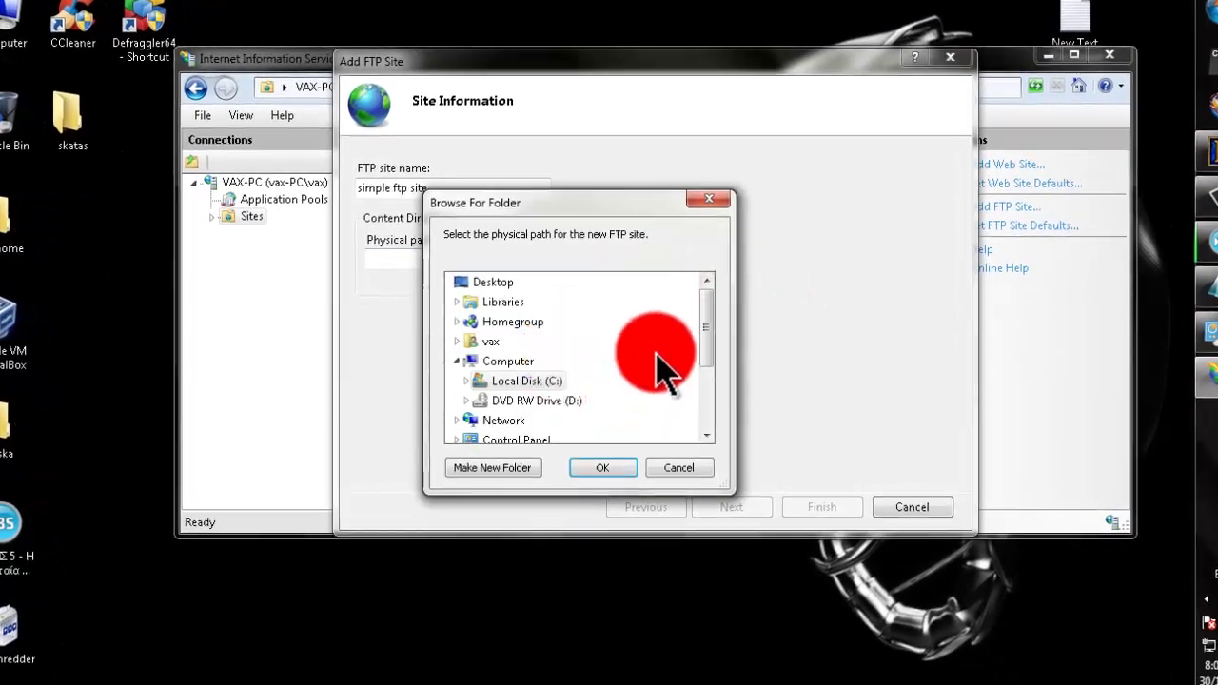
{"action": "left_click_drag", "start_coordinate": [712, 338], "coordinate": [712, 427]}
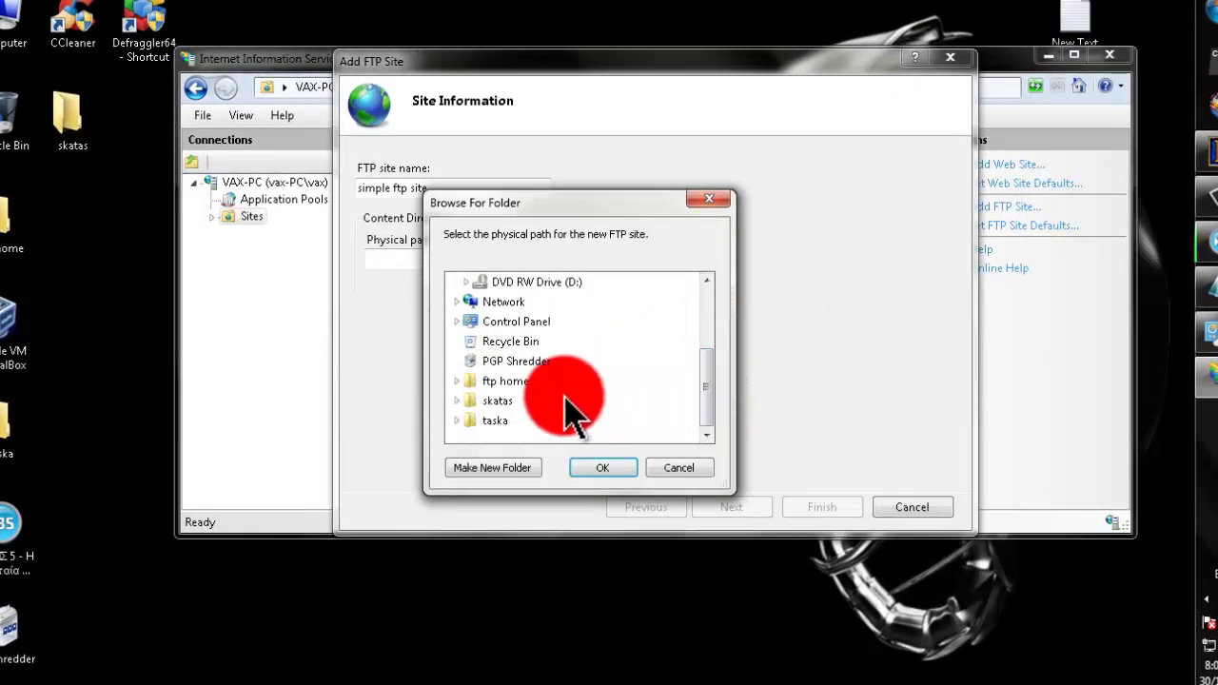
{"action": "left_click", "coordinate": [519, 381]}
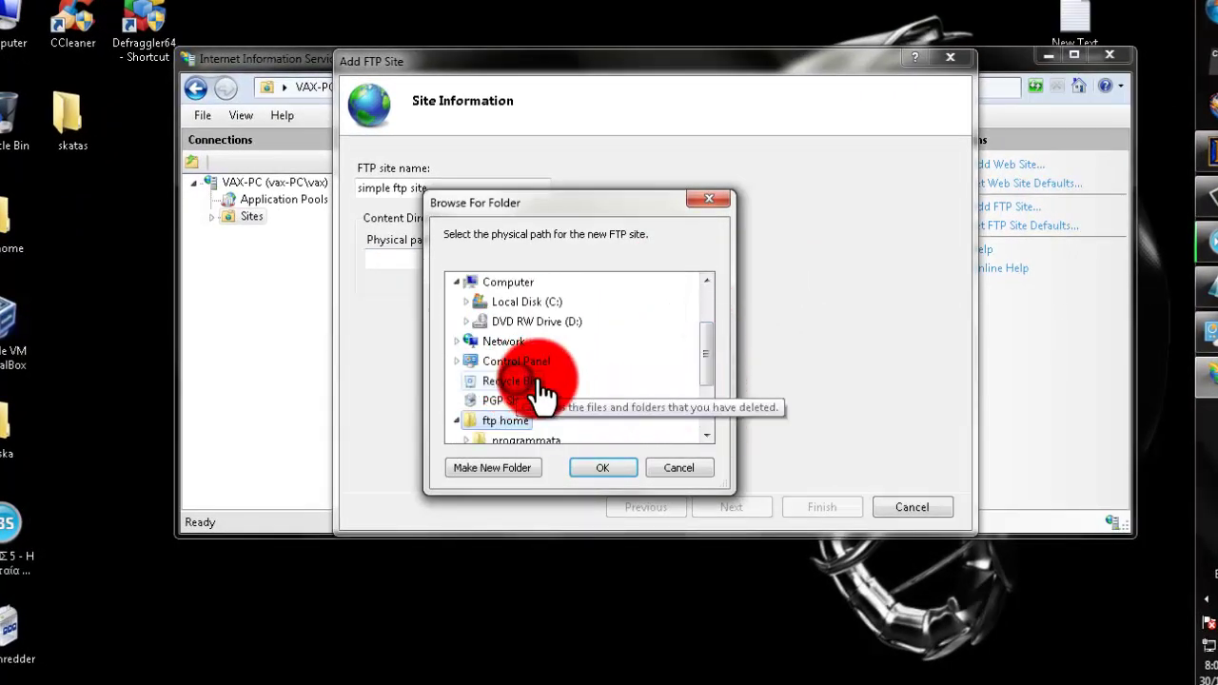
{"action": "left_click", "coordinate": [602, 469]}
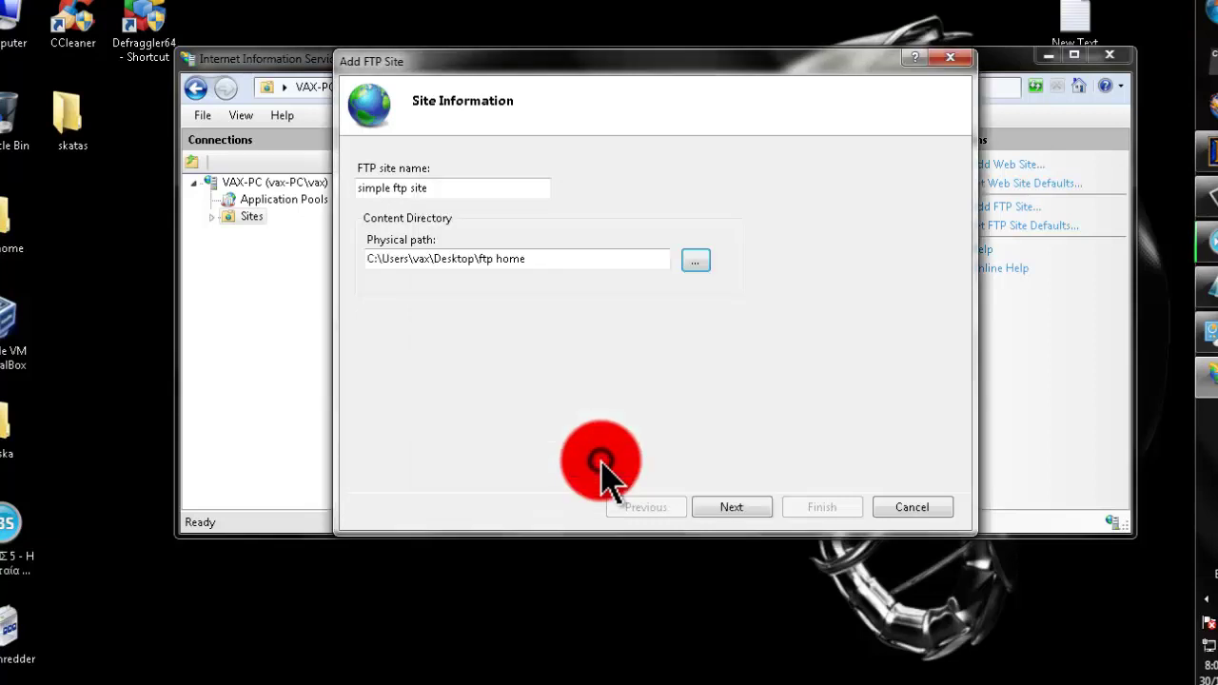
{"action": "left_click", "coordinate": [747, 504]}
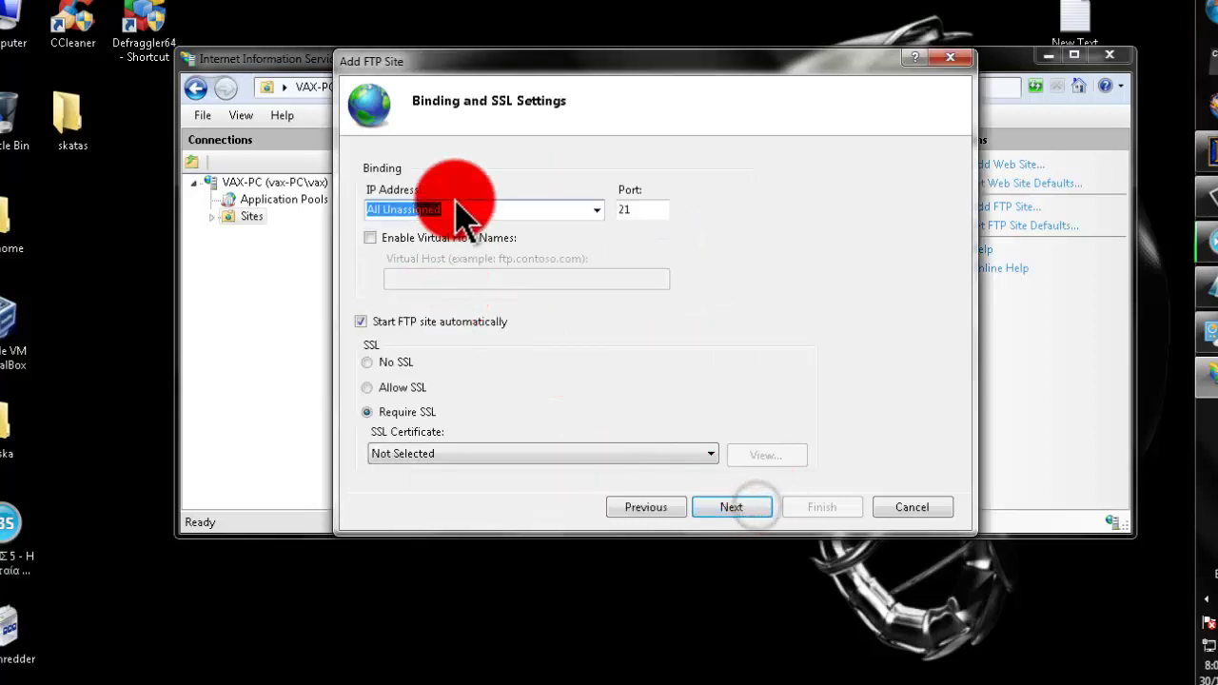
- Bind the site to IP 192.168.10.1 on port 21 with No SSL
{"action": "left_click", "coordinate": [597, 209]}
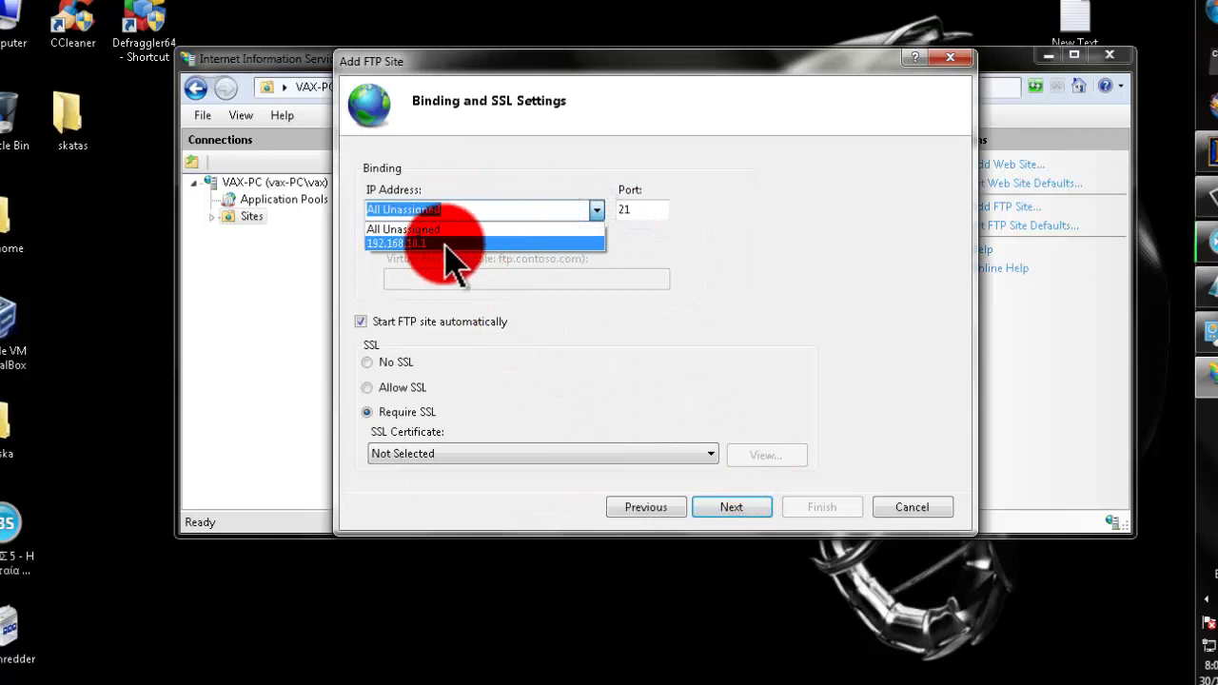
{"action": "left_click", "coordinate": [445, 244]}
{"action": "left_click", "coordinate": [622, 207]}
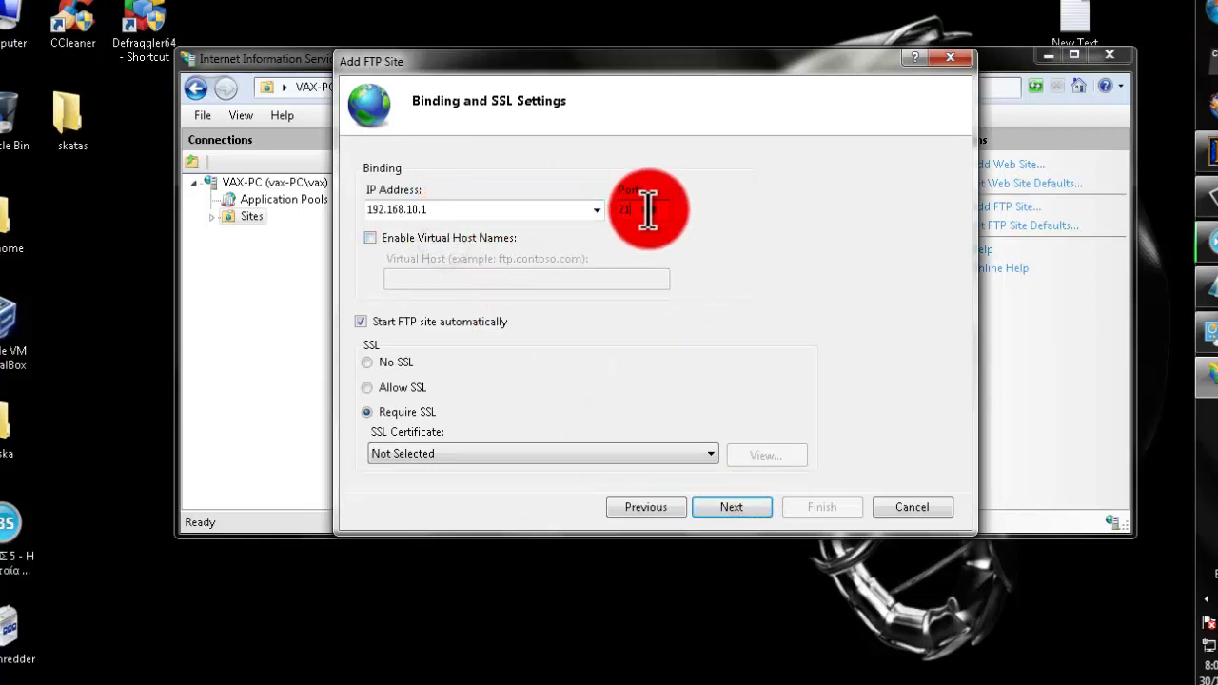
{"action": "left_click", "coordinate": [401, 209]}
{"action": "mouse_move", "coordinate": [401, 209]}
{"action": "left_mouse_down"}
{"action": "mouse_move", "coordinate": [468, 206]}
{"action": "mouse_move", "coordinate": [365, 239]}
{"action": "left_mouse_up"}
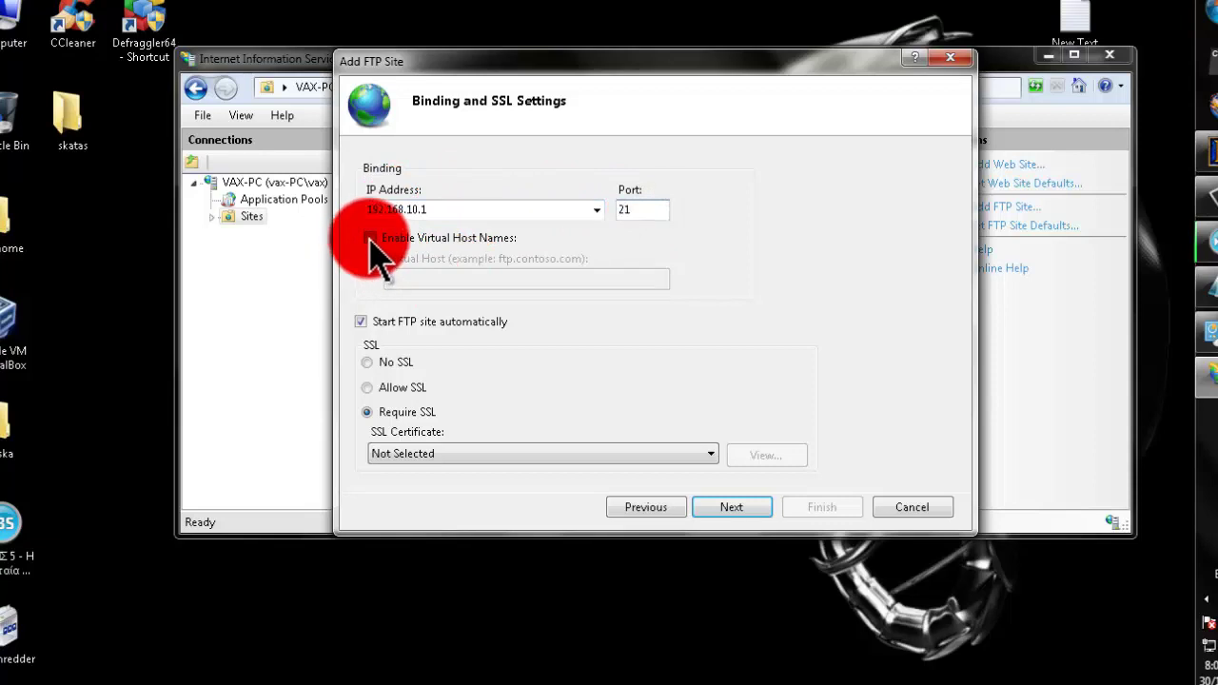
{"action": "left_click", "coordinate": [384, 360]}
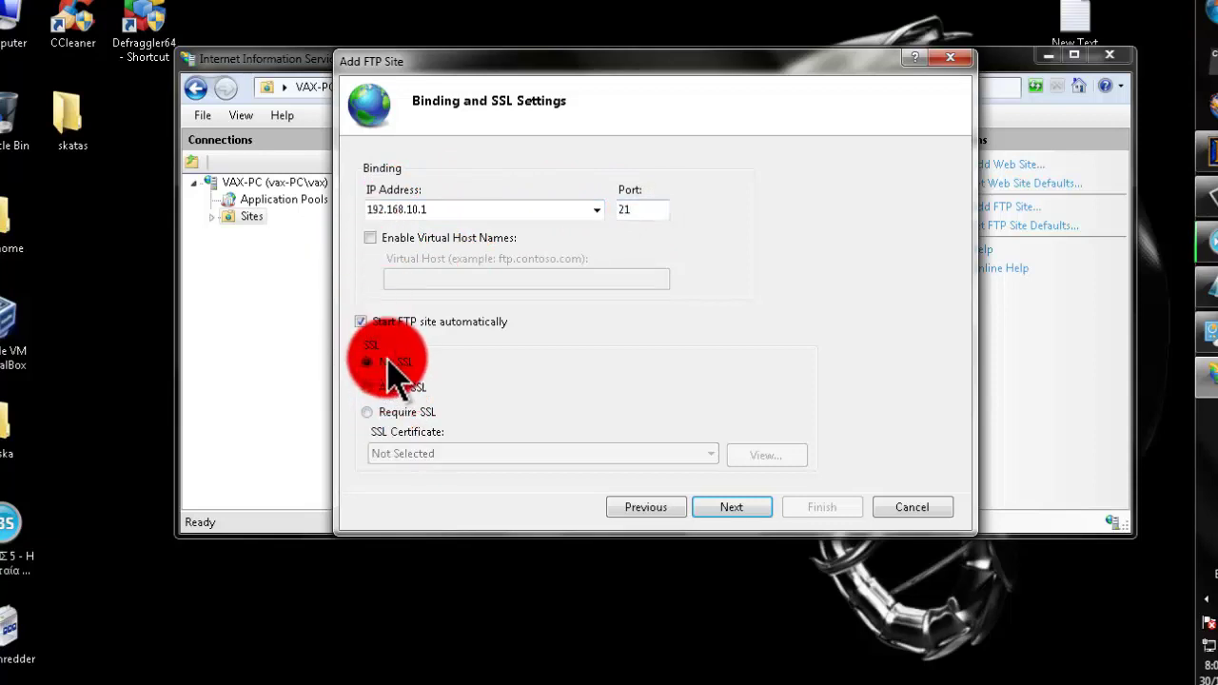
{"action": "left_click", "coordinate": [746, 507]}
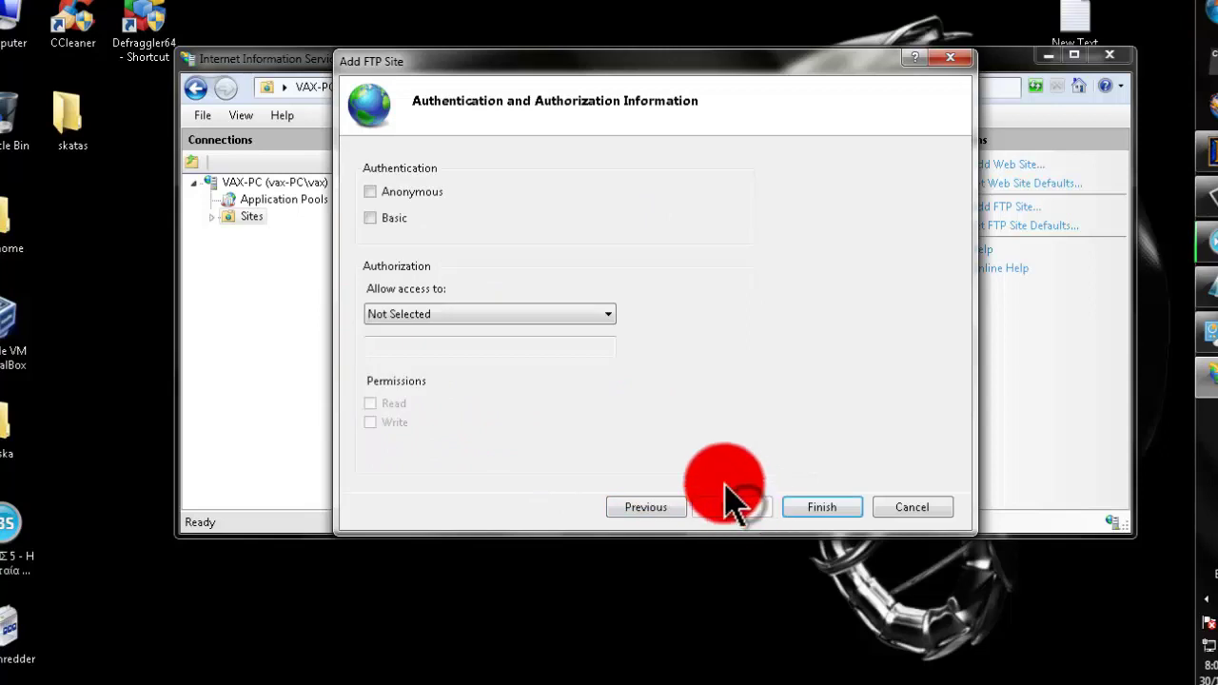
- Enable Basic authentication, grant a specified user Read and Write access, and finish the site
{"action": "left_click", "coordinate": [384, 216]}
{"action": "left_click", "coordinate": [446, 314]}
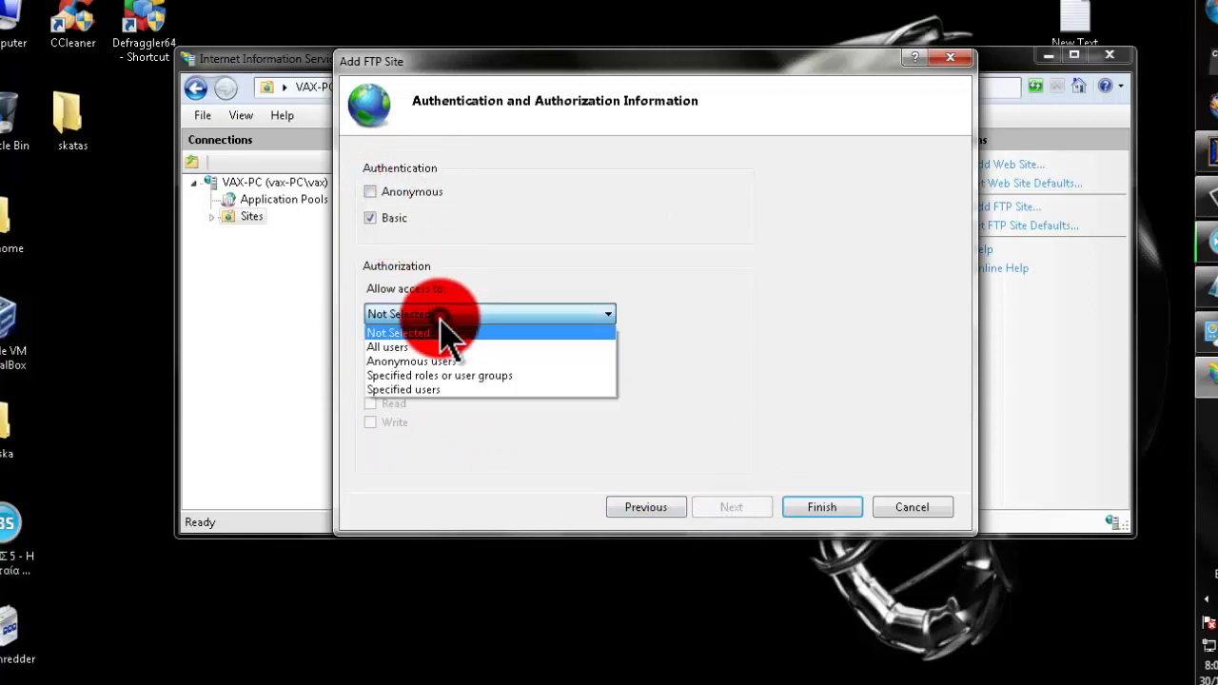
{"action": "left_click", "coordinate": [424, 391]}
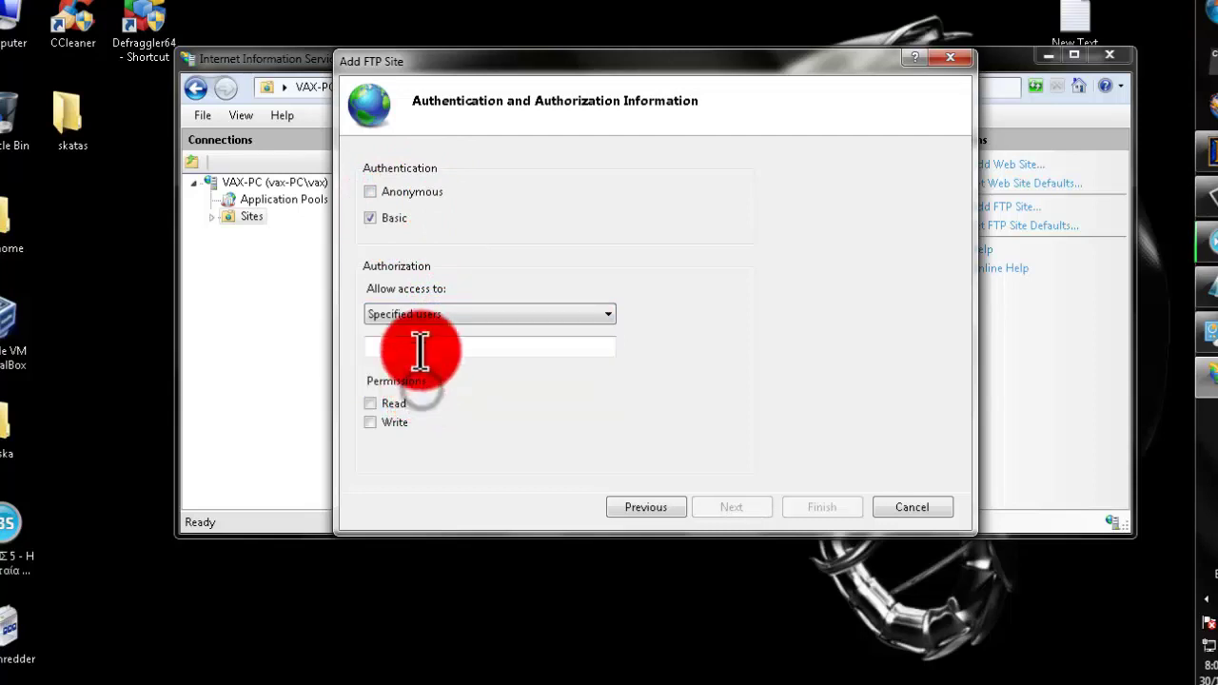
{"action": "left_click", "coordinate": [1207, 14]}
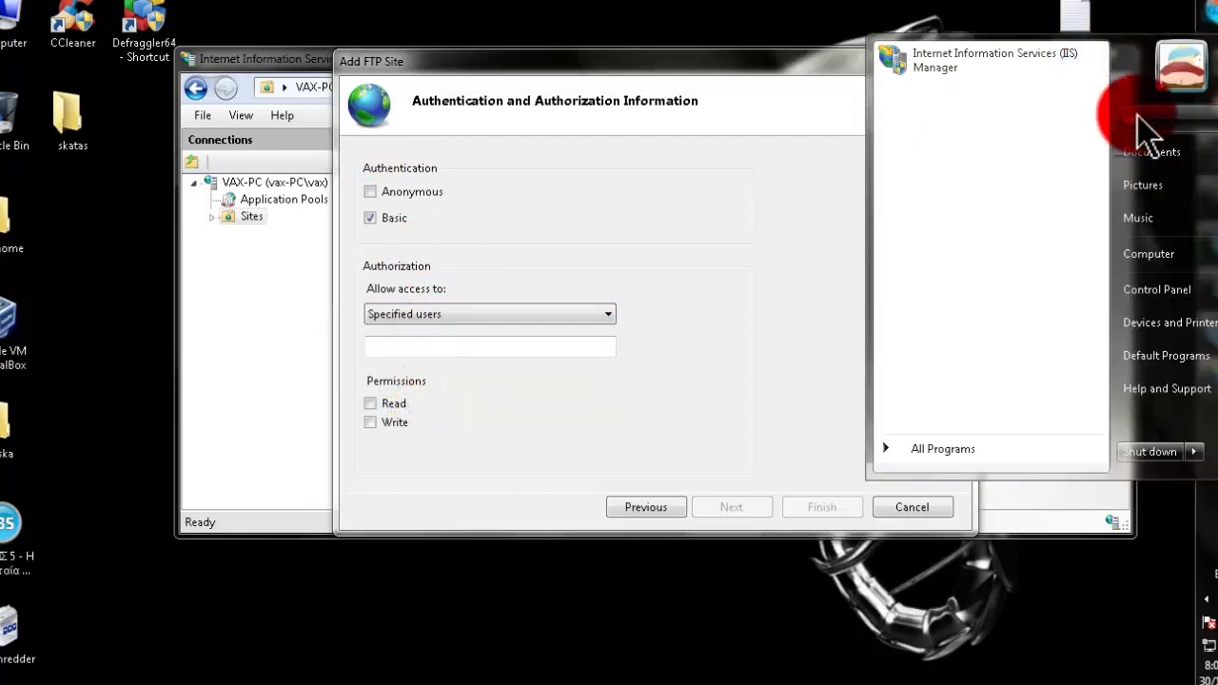
{"action": "left_click", "coordinate": [495, 348]}
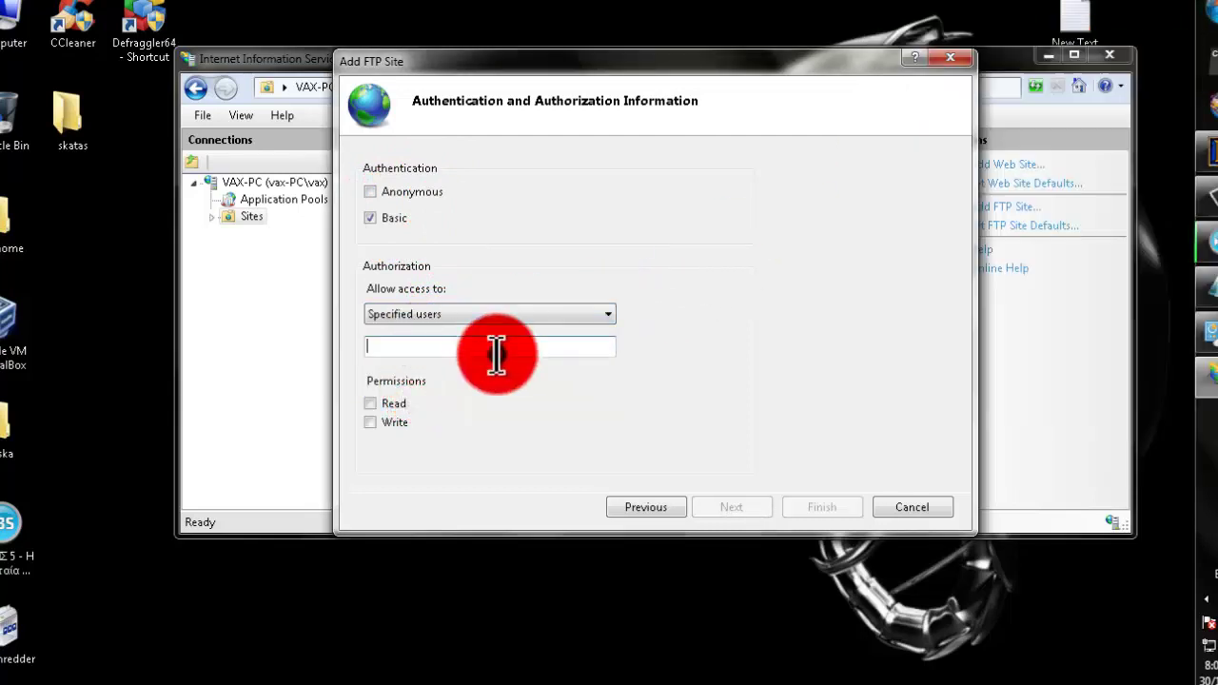
{"action": "type", "text": "vax"}
{"action": "left_click", "coordinate": [394, 421]}
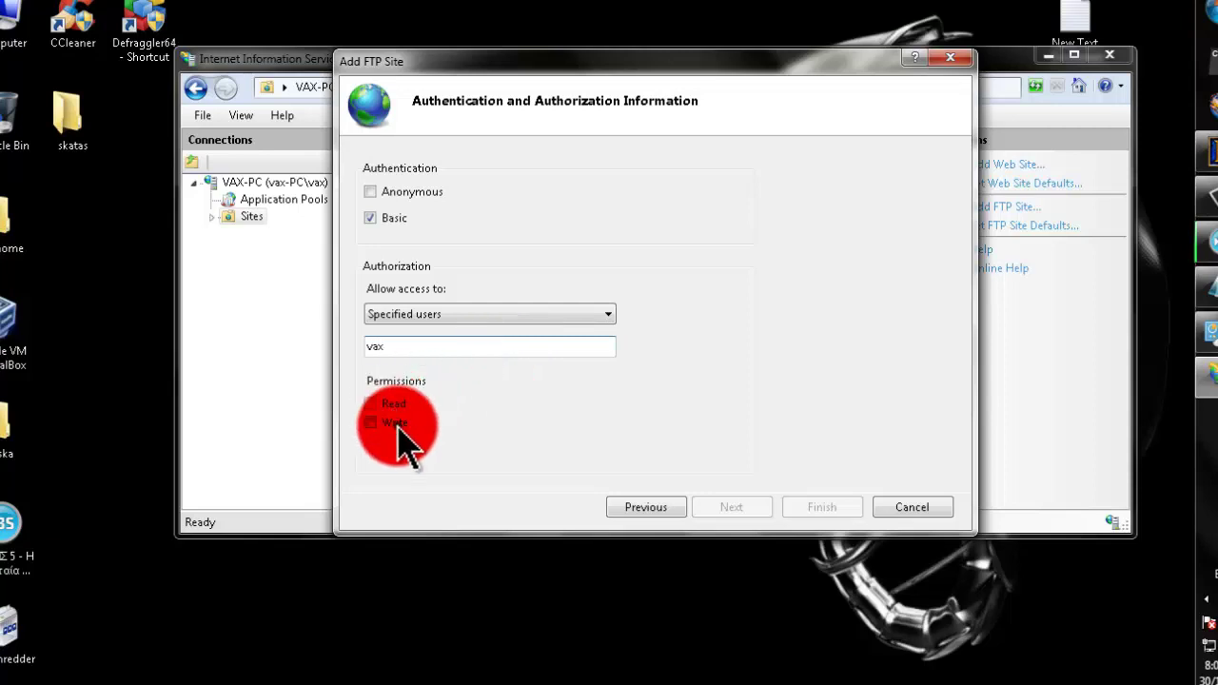
{"action": "left_click", "coordinate": [393, 403]}
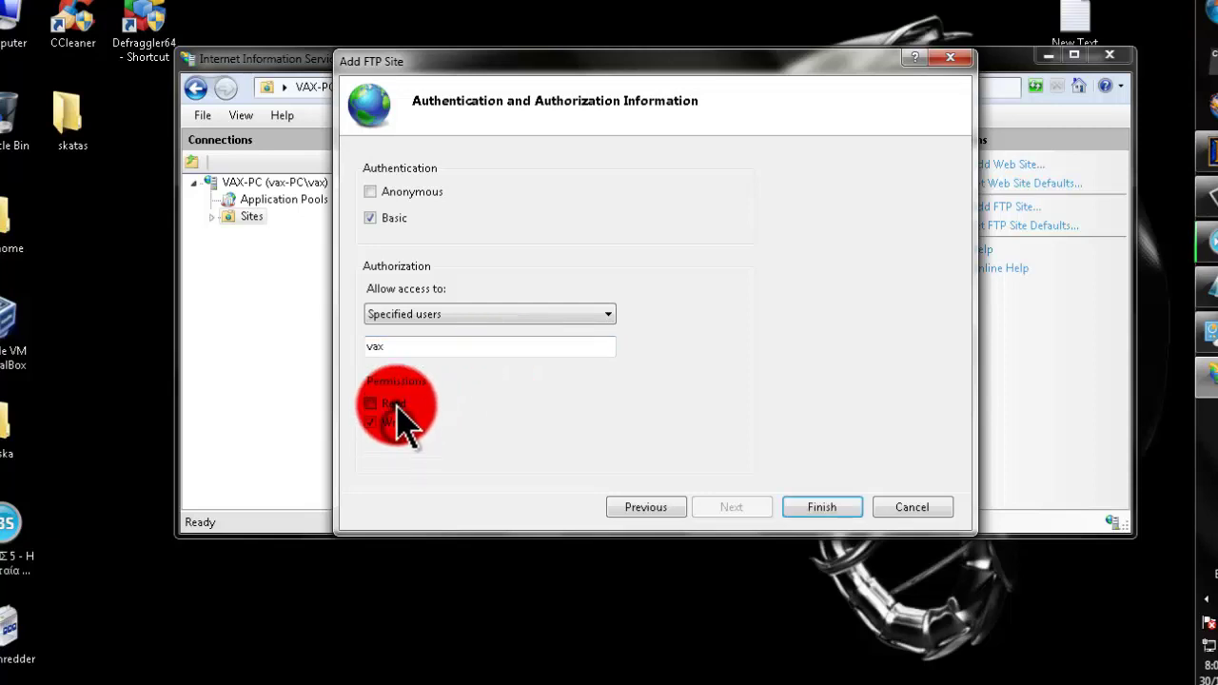
{"action": "left_click", "coordinate": [820, 510]}
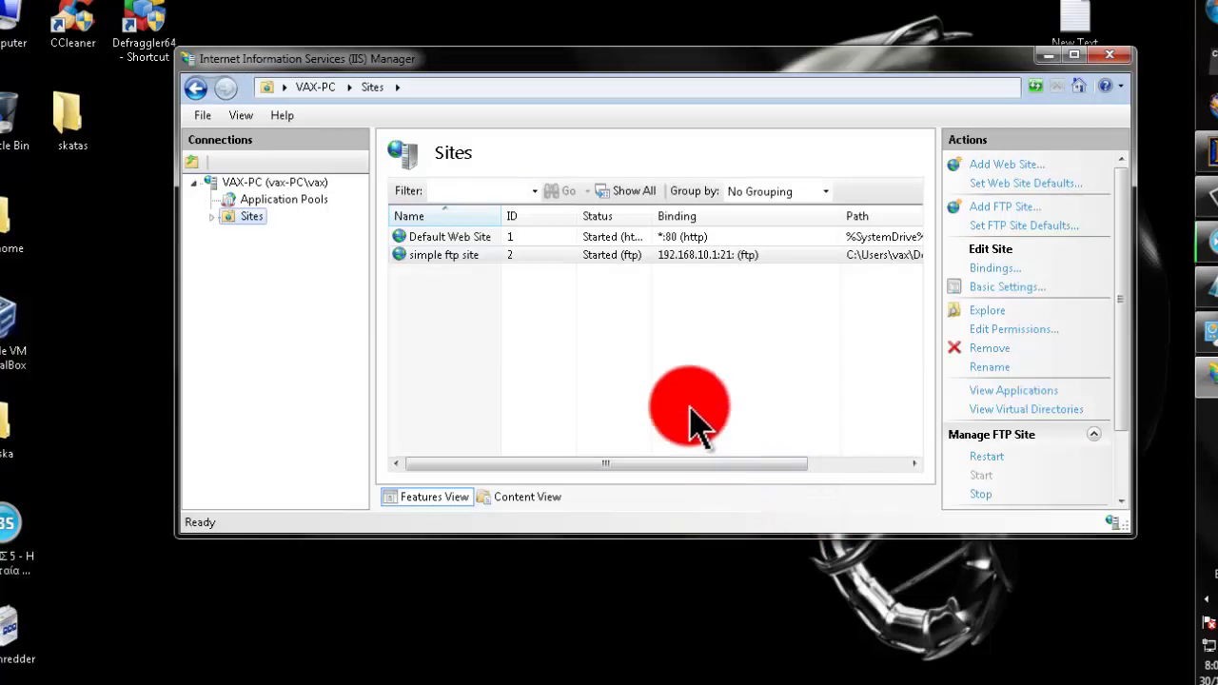
- Select simple ftp site, minimize IIS Manager, check the notes, then go to Control Panel
{"action": "left_click", "coordinate": [624, 238]}
{"action": "left_click", "coordinate": [614, 255]}
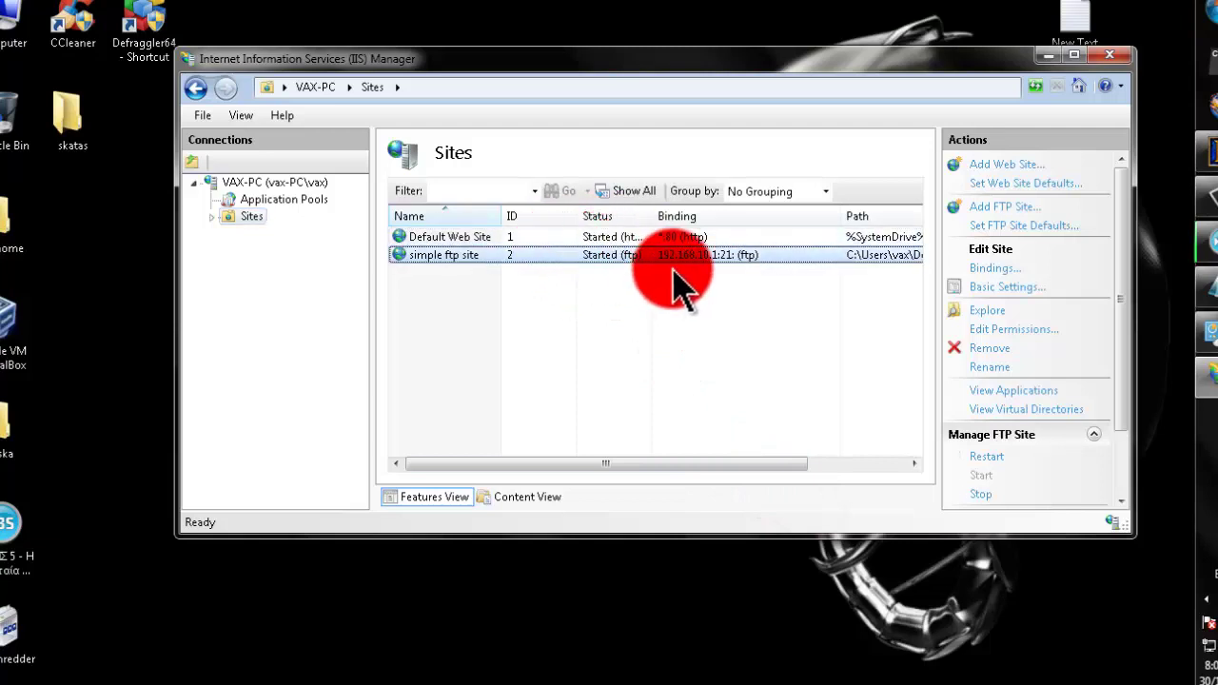
{"action": "left_click", "coordinate": [1048, 55]}
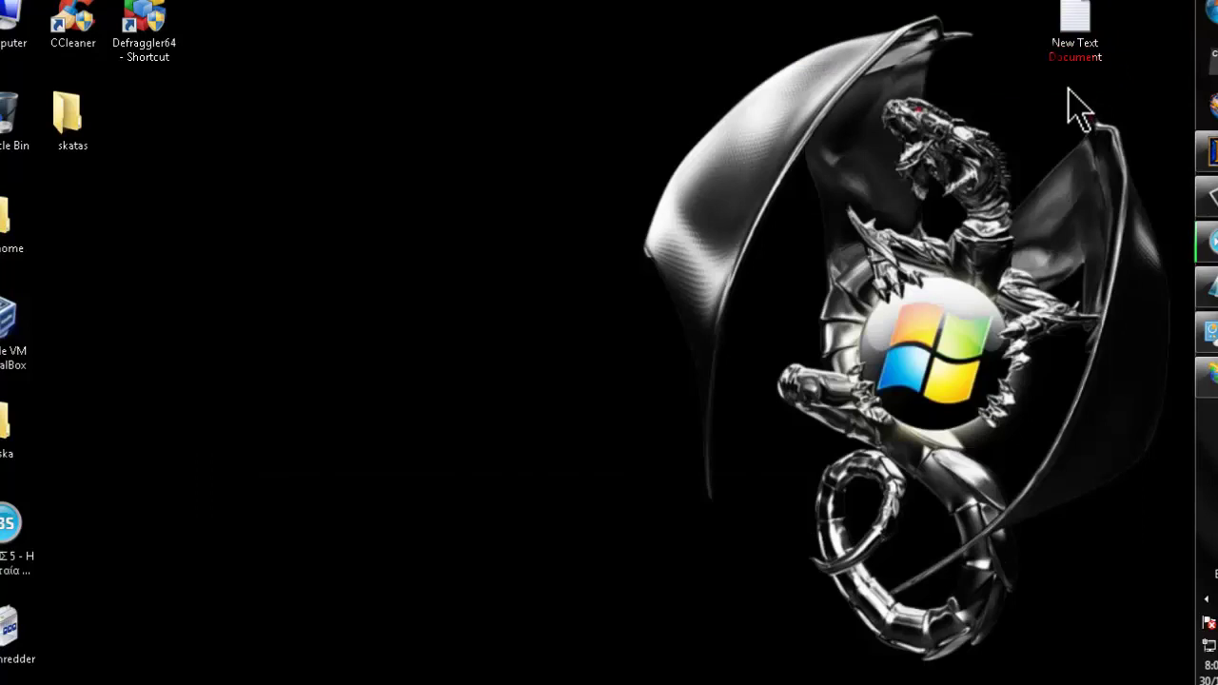
{"action": "left_click", "coordinate": [1205, 243]}
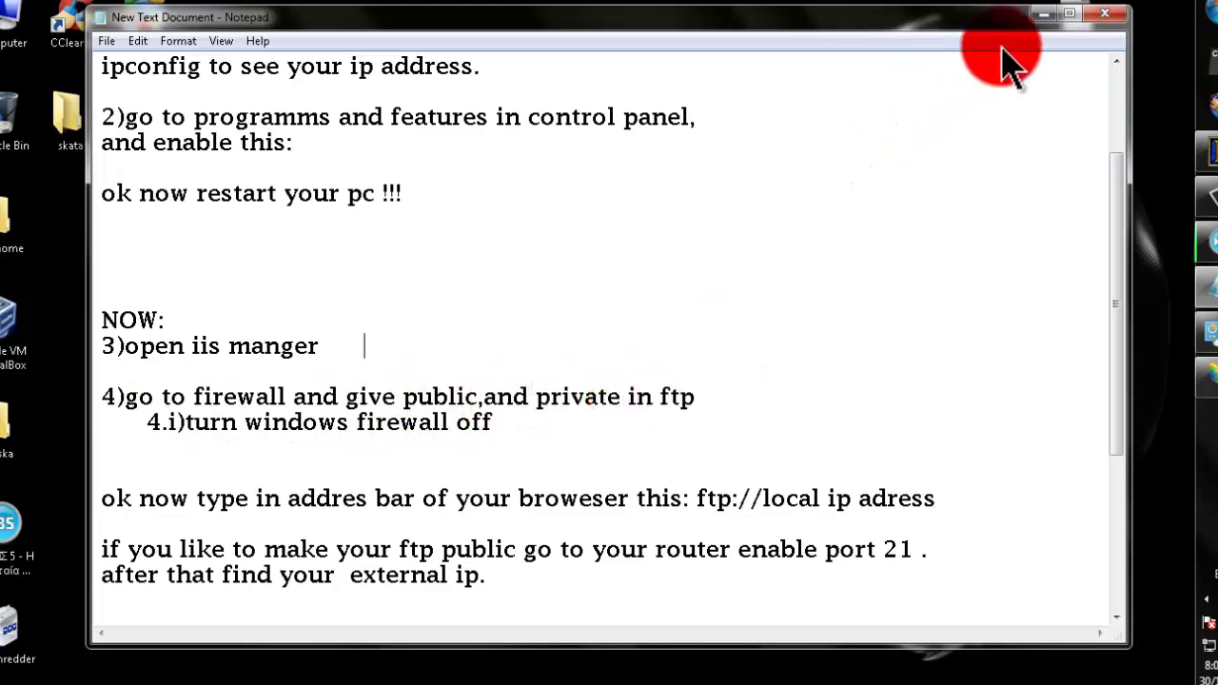
{"action": "left_click", "coordinate": [1043, 14]}
{"action": "left_click", "coordinate": [1201, 8]}
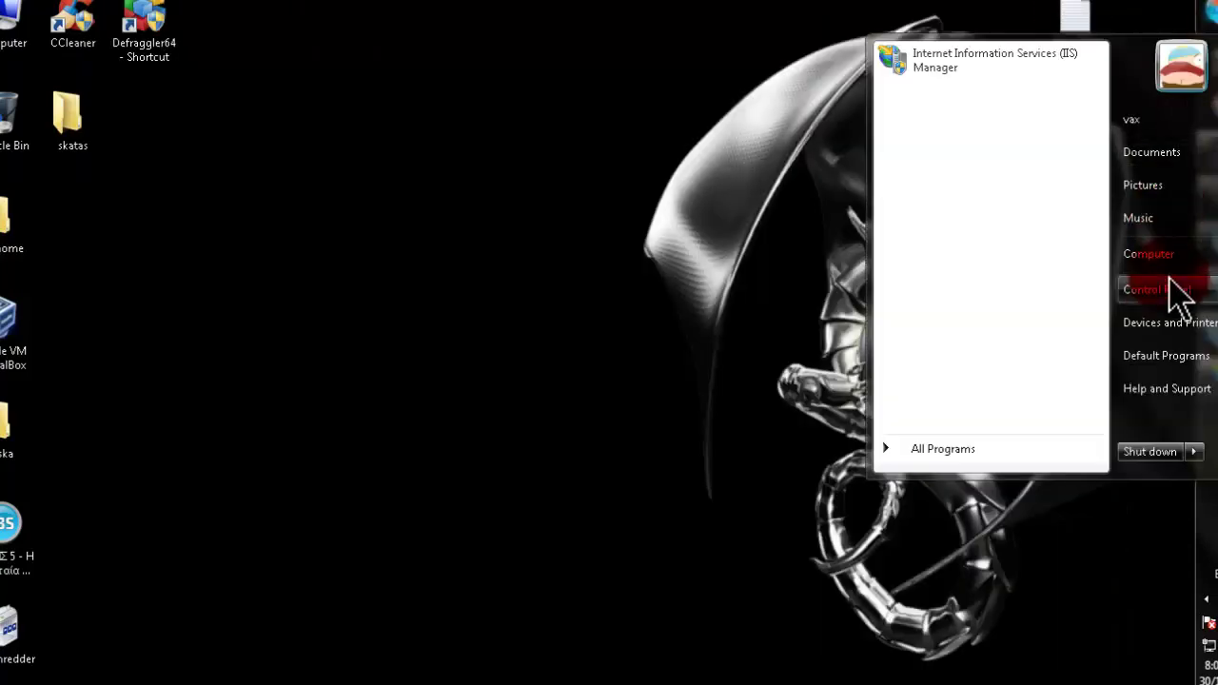
{"action": "left_click", "coordinate": [1177, 290]}
- In Windows Firewall's allowed programs, tick FTP Server for Home/Work and Public networks and save
{"action": "left_click", "coordinate": [390, 132]}
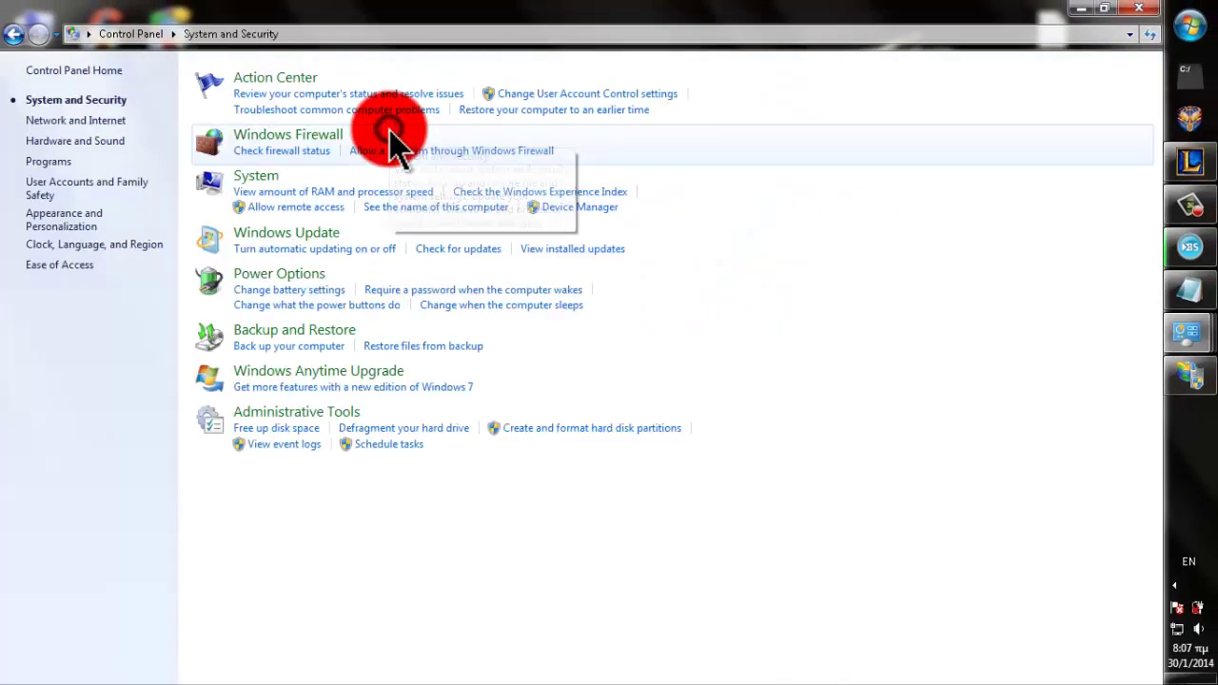
{"action": "left_click", "coordinate": [246, 138]}
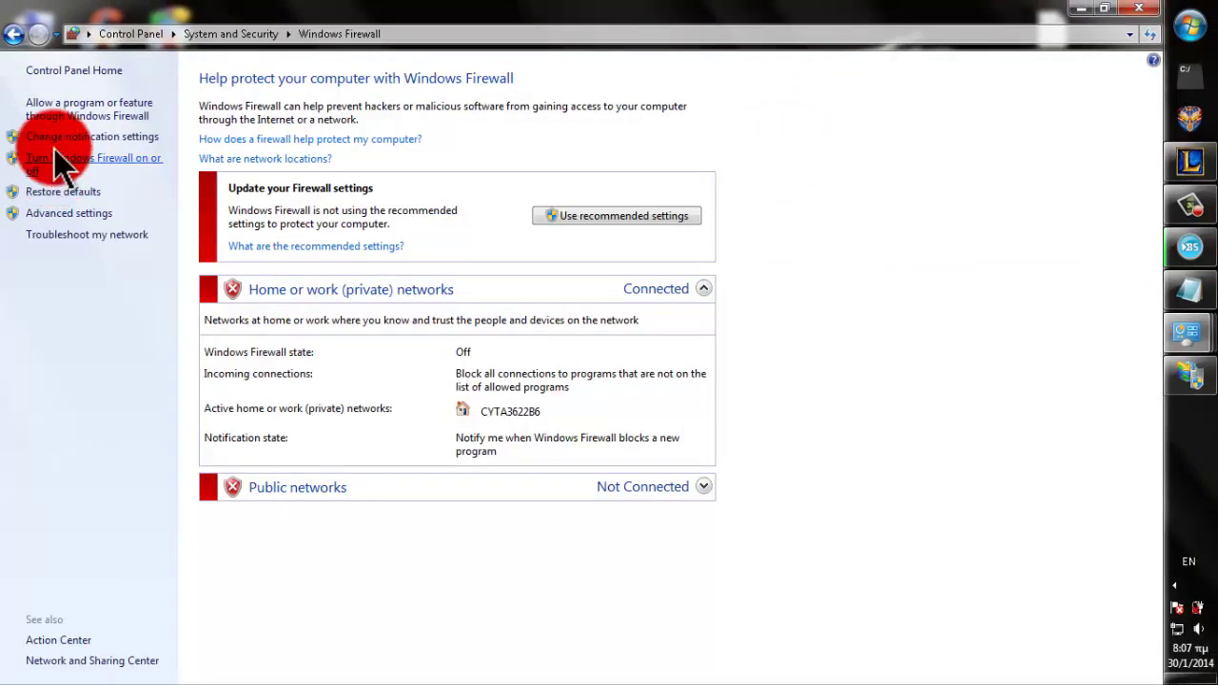
{"action": "left_click", "coordinate": [67, 114]}
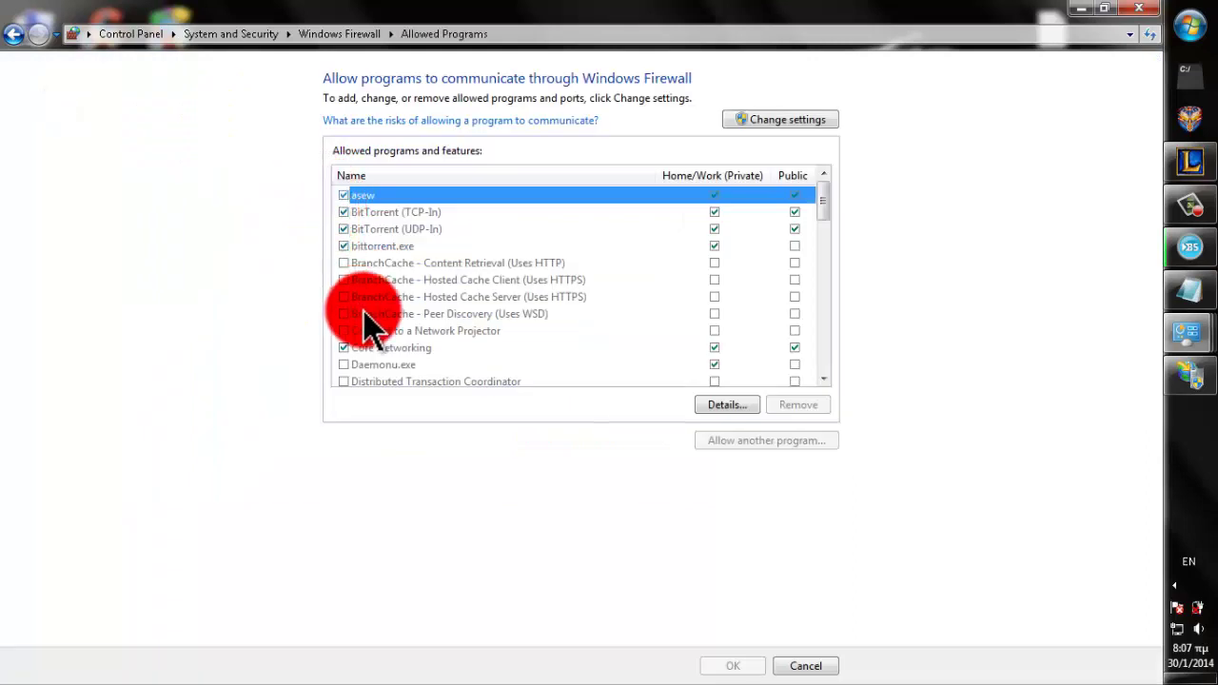
{"action": "left_click", "coordinate": [762, 132]}
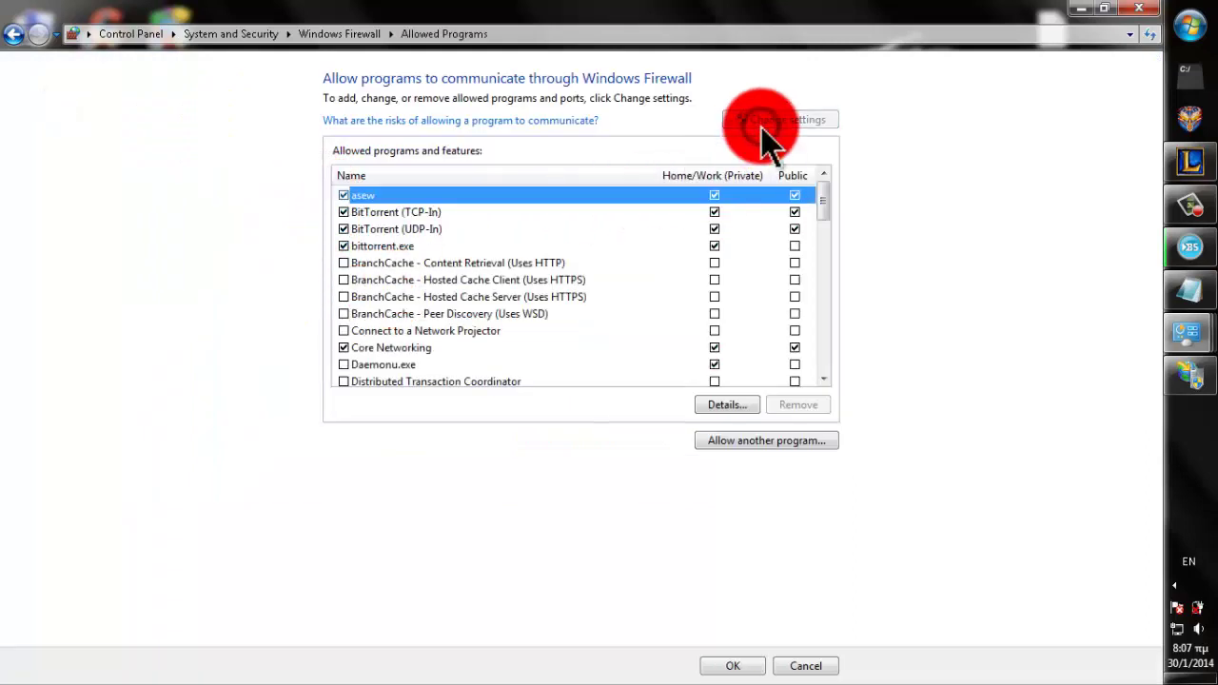
{"action": "left_click", "coordinate": [396, 316]}
{"action": "scroll", "coordinate": [396, 316], "scroll_direction": "down", "scroll_amount": 3}
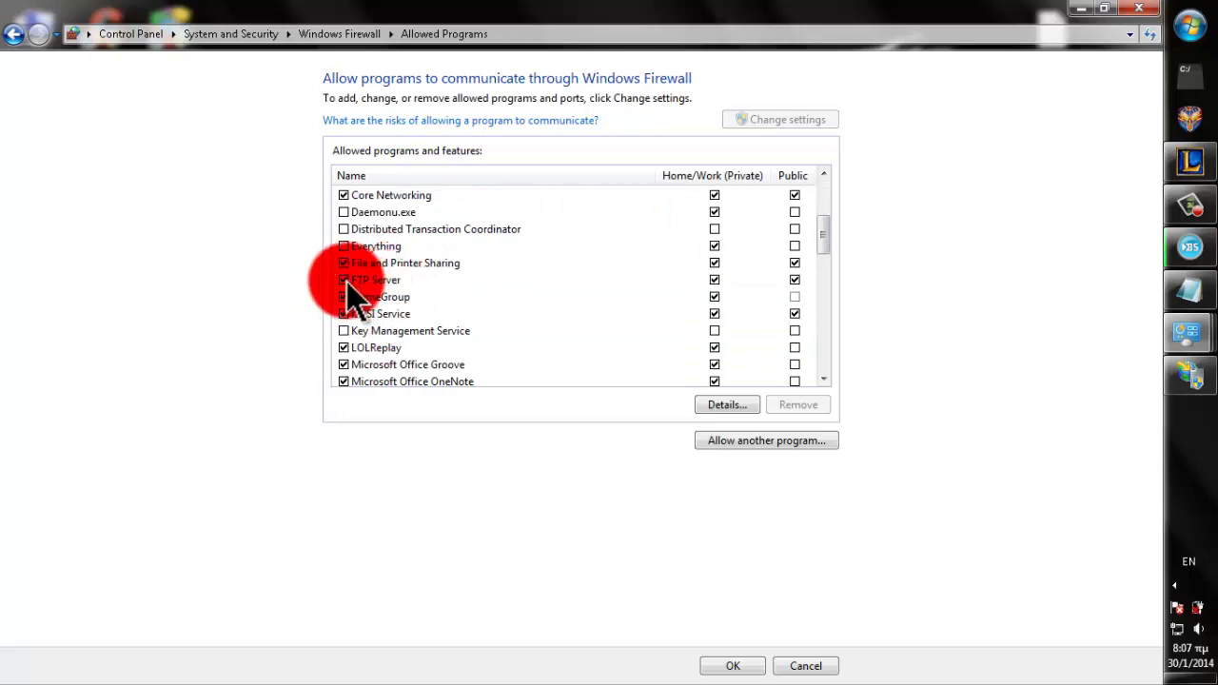
{"action": "left_click", "coordinate": [344, 279]}
{"action": "left_click", "coordinate": [399, 285]}
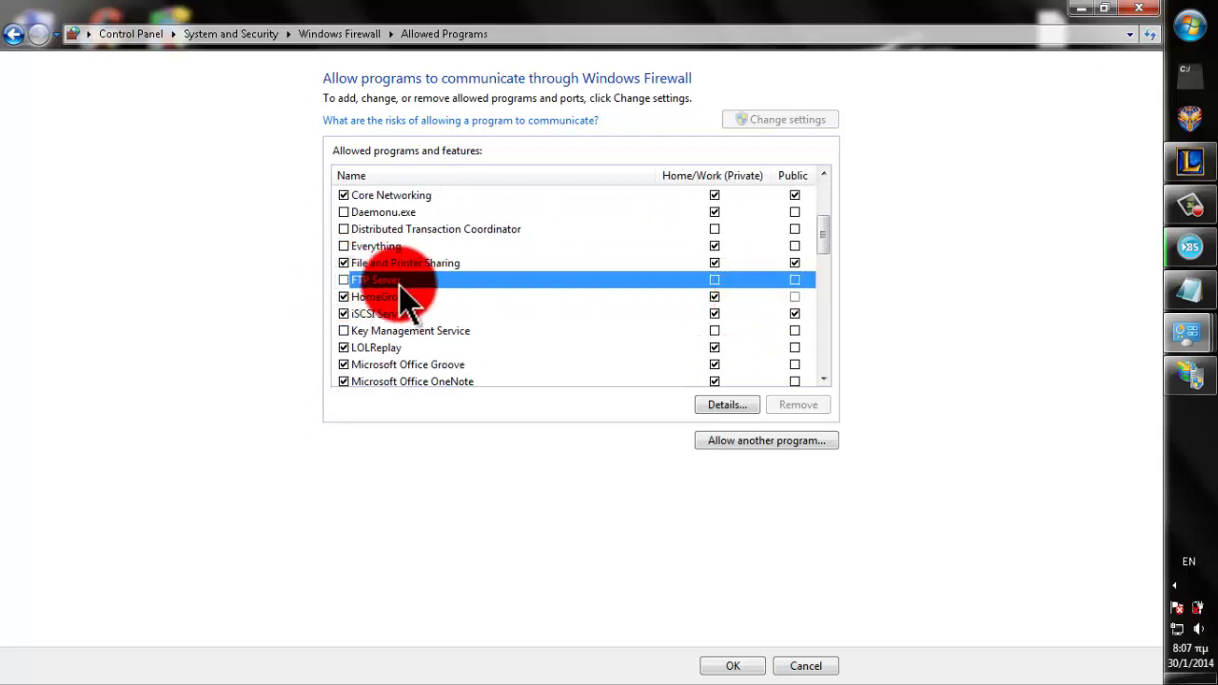
{"action": "left_click", "coordinate": [344, 280]}
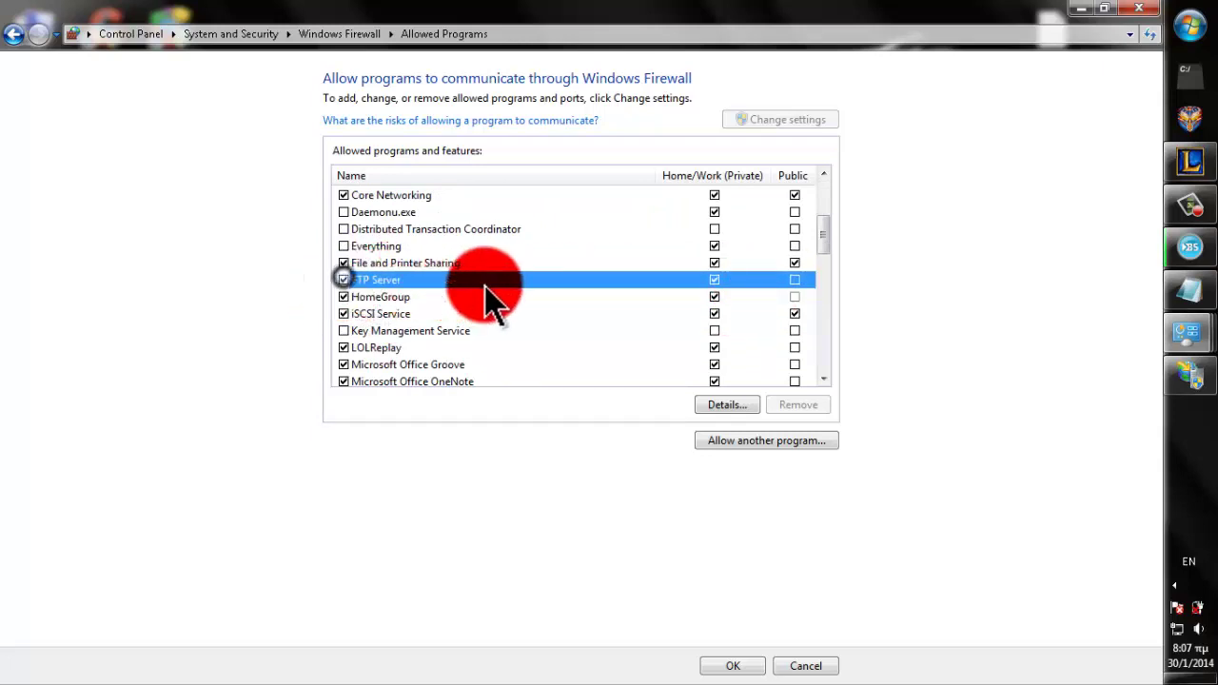
{"action": "left_click", "coordinate": [795, 280]}
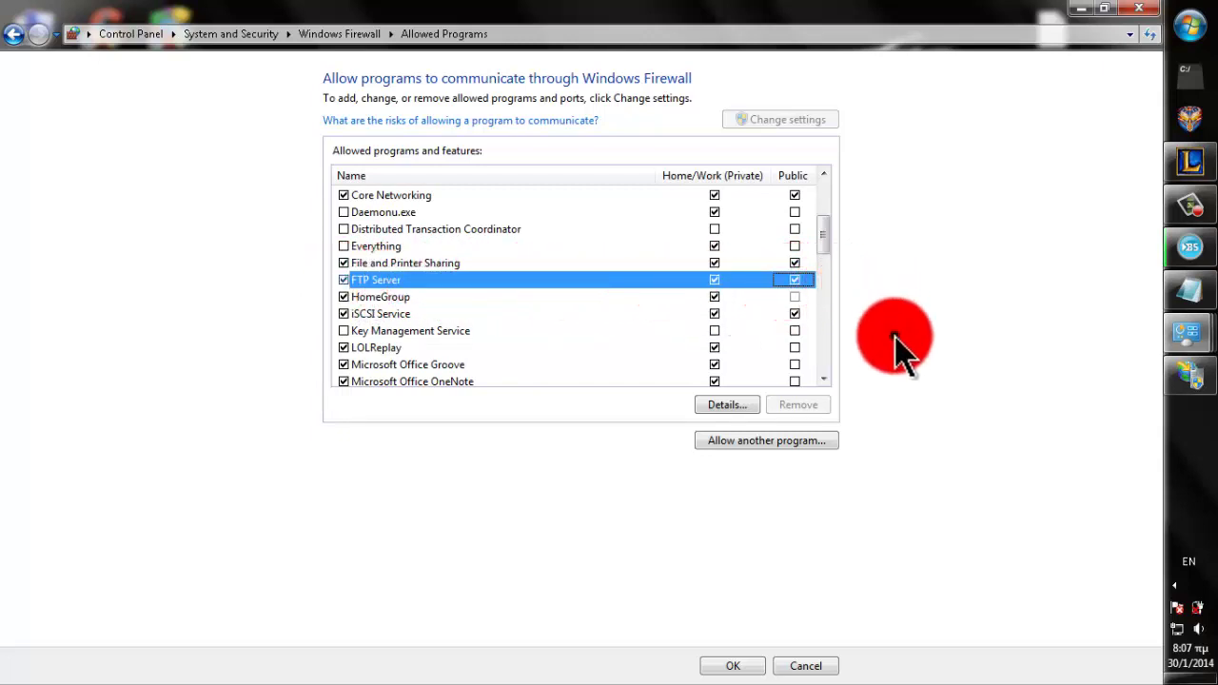
{"action": "left_click", "coordinate": [733, 666]}
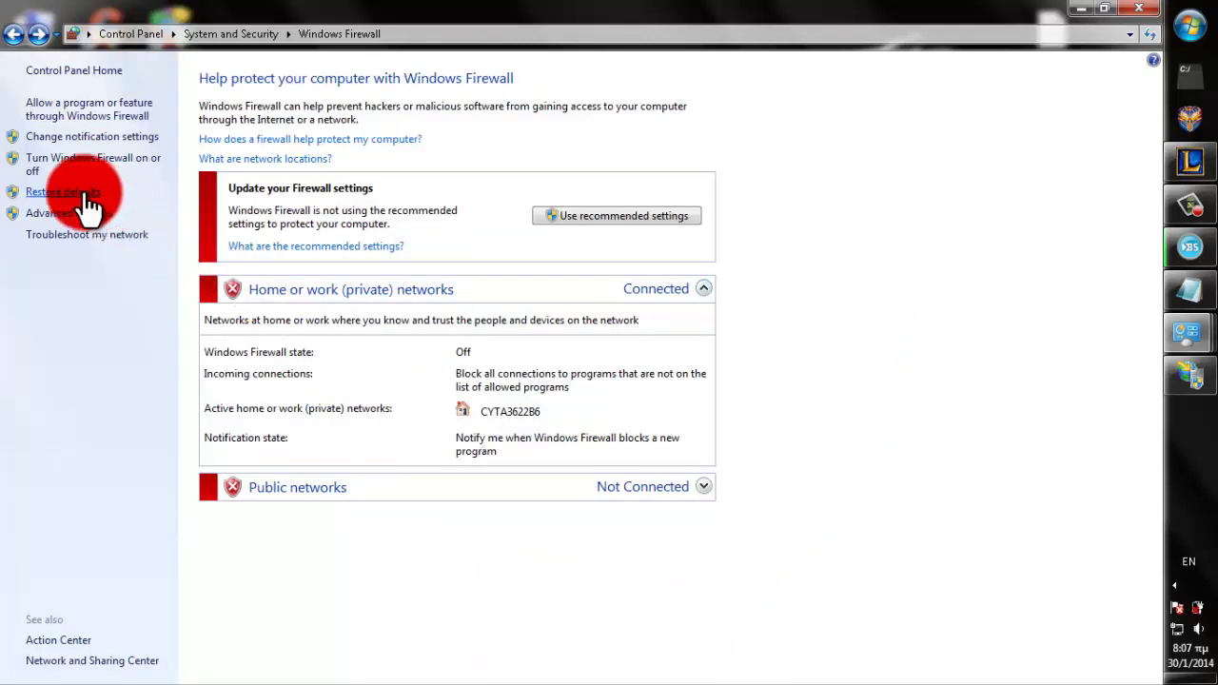
- Keep Windows Firewall off for both home/work and public networks, apply, and close the window
{"action": "left_click", "coordinate": [61, 160]}
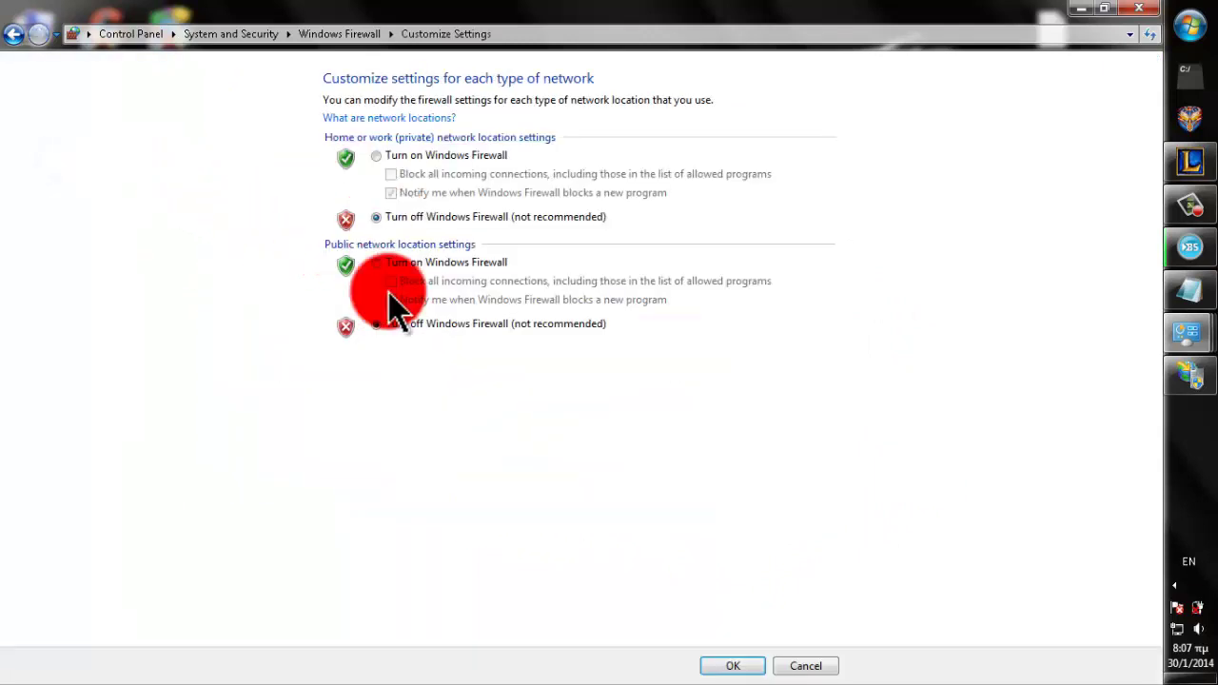
{"action": "left_click", "coordinate": [383, 155]}
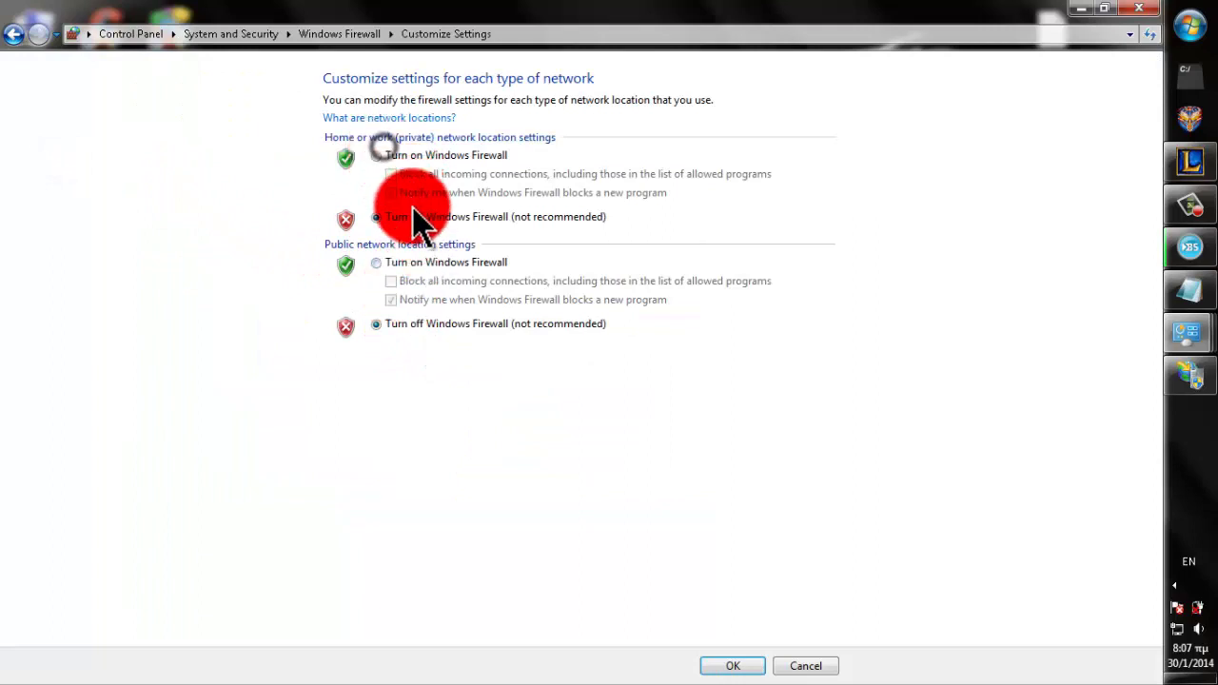
{"action": "left_click", "coordinate": [422, 263]}
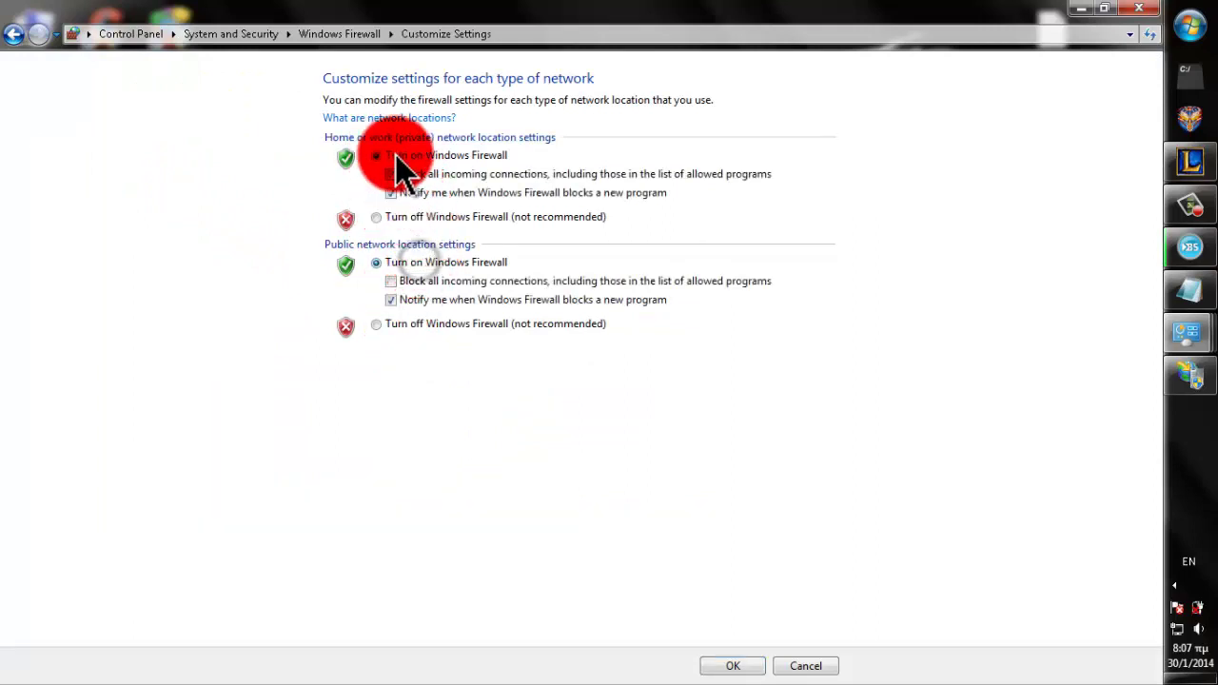
{"action": "left_click", "coordinate": [406, 218]}
{"action": "left_click", "coordinate": [421, 321]}
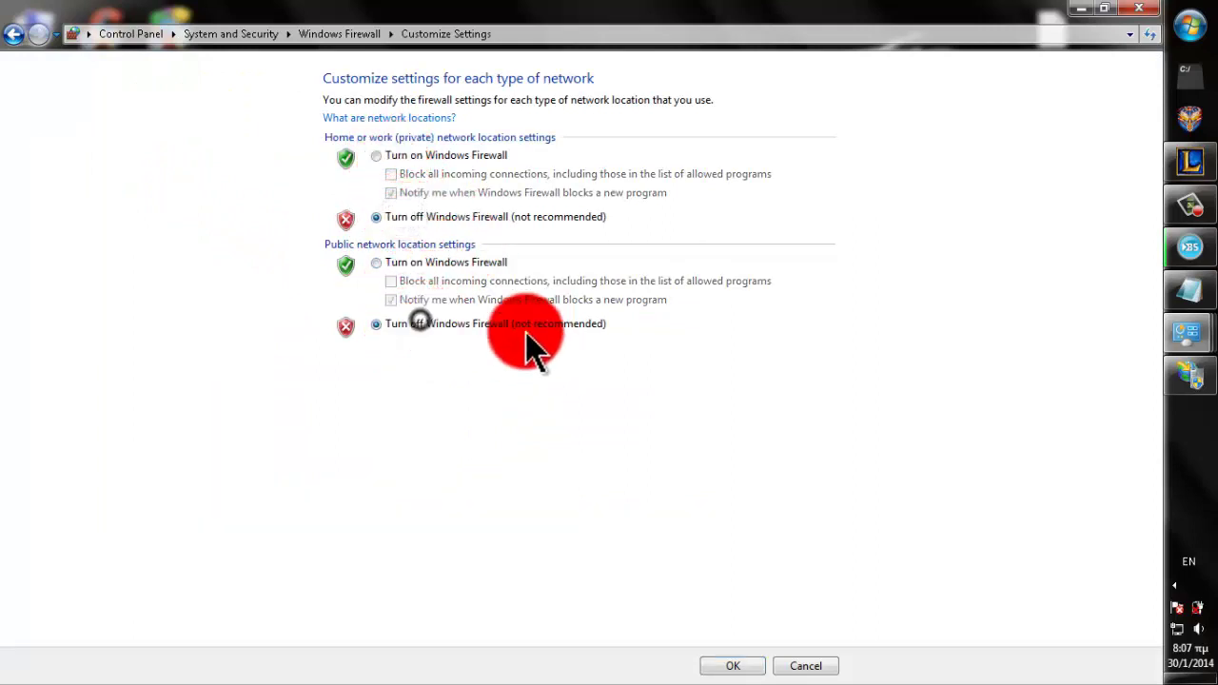
{"action": "left_click", "coordinate": [409, 329]}
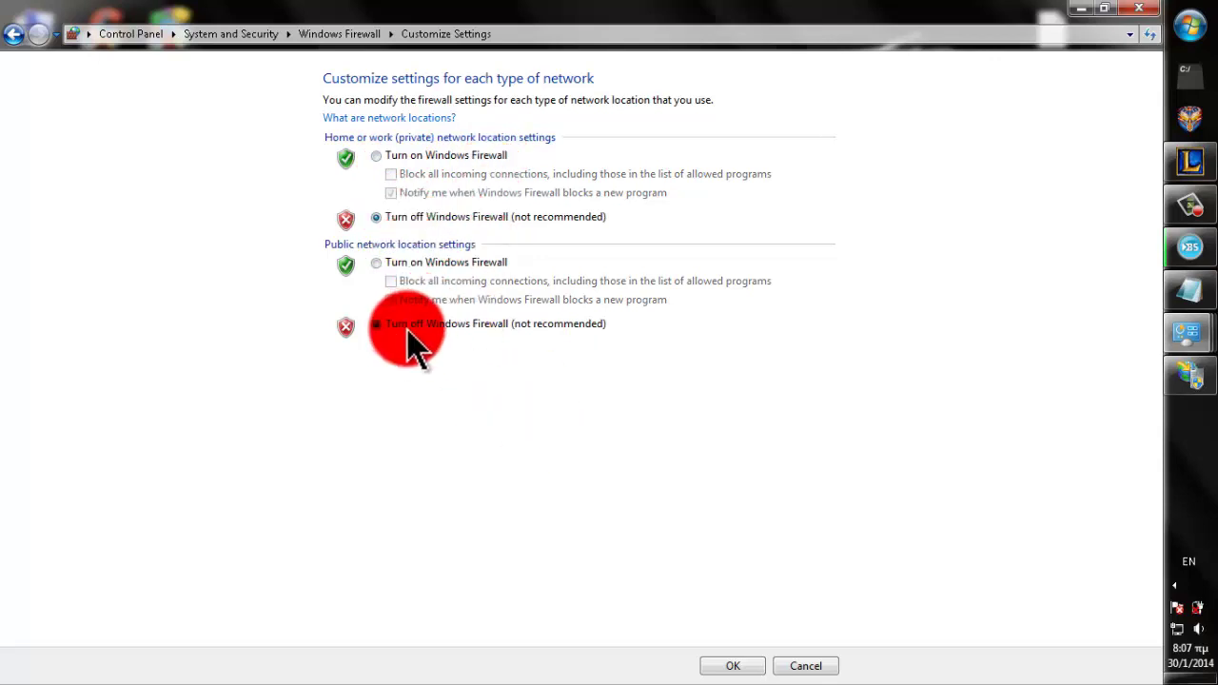
{"action": "left_click", "coordinate": [739, 665]}
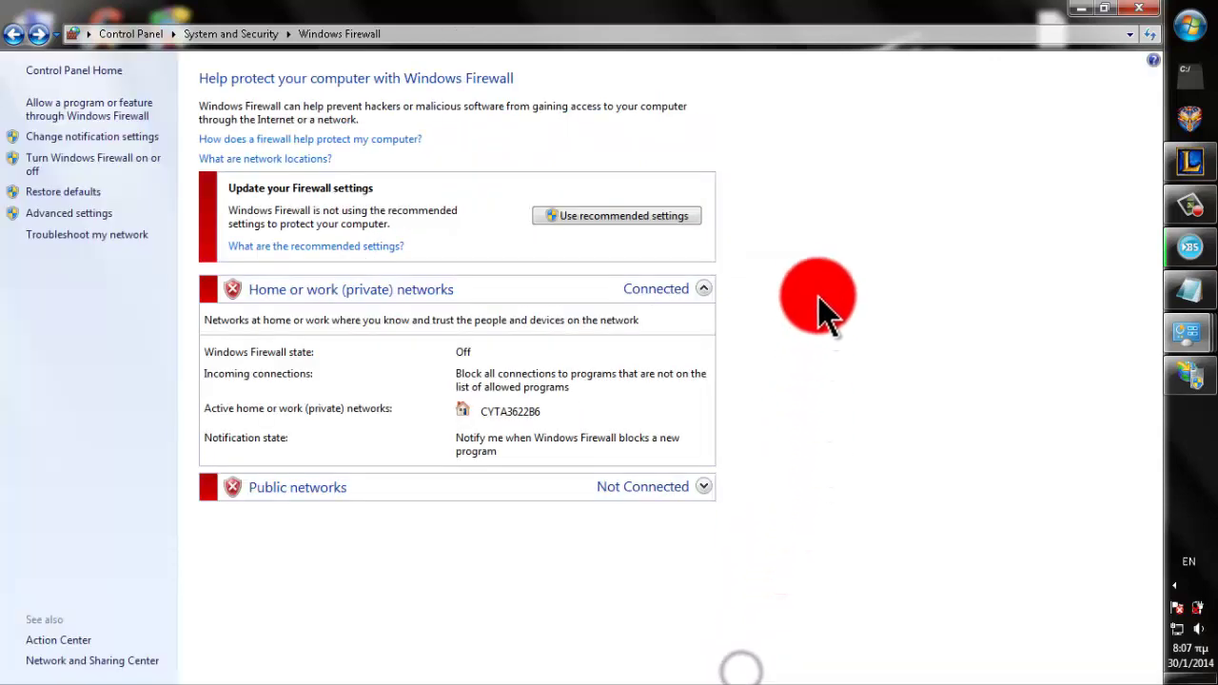
{"action": "left_click", "coordinate": [1137, 7]}
- Copy the 'ftp://' text from the Notepad notes, then minimize Notepad
{"action": "left_click", "coordinate": [1175, 281]}
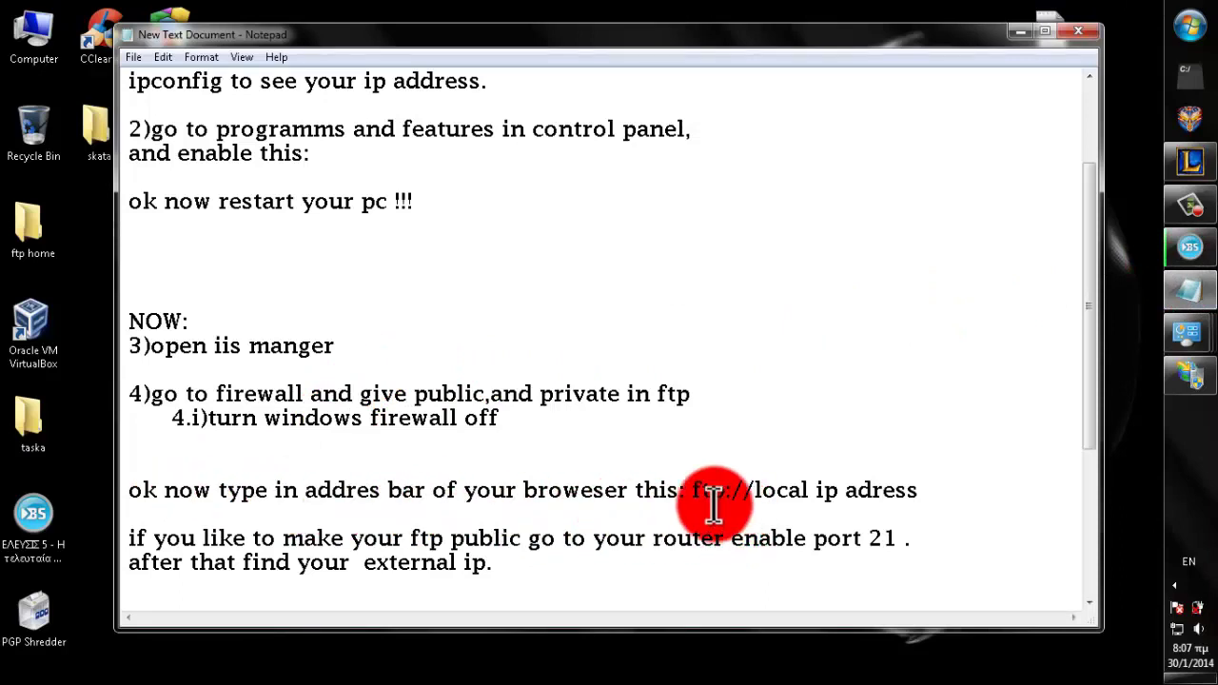
{"action": "left_click_drag", "start_coordinate": [692, 490], "coordinate": [755, 491]}
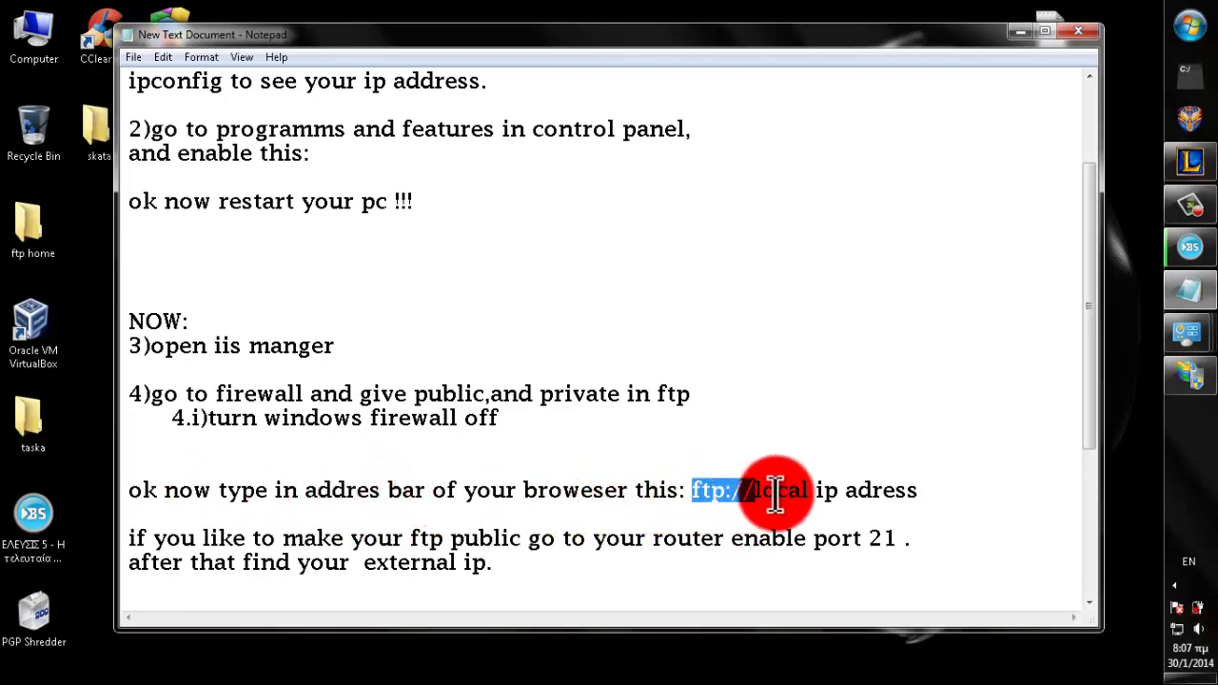
{"action": "right_click", "coordinate": [735, 489]}
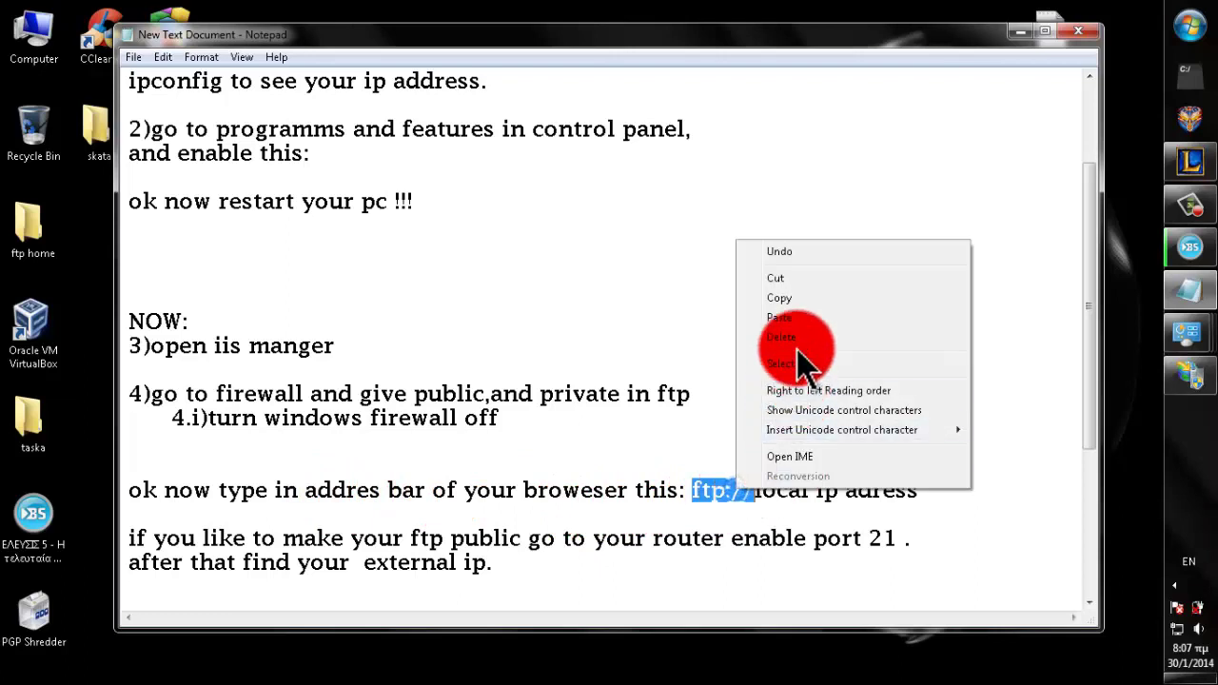
{"action": "left_click", "coordinate": [781, 296]}
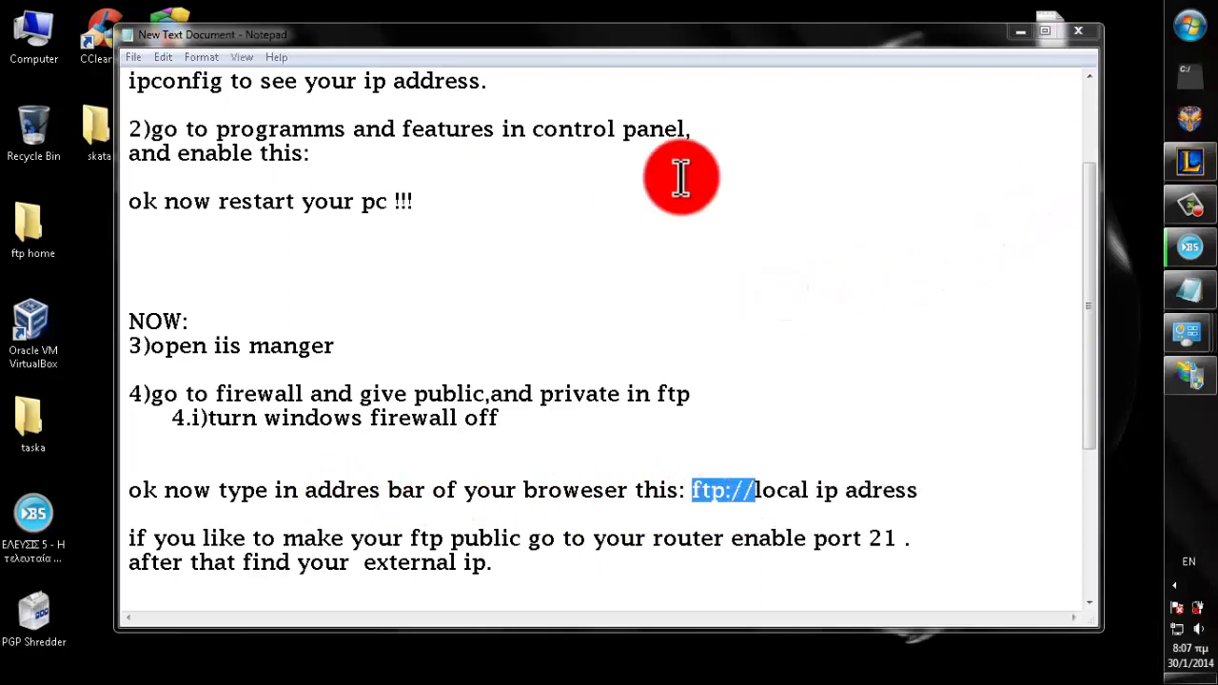
{"action": "left_click", "coordinate": [1021, 34]}
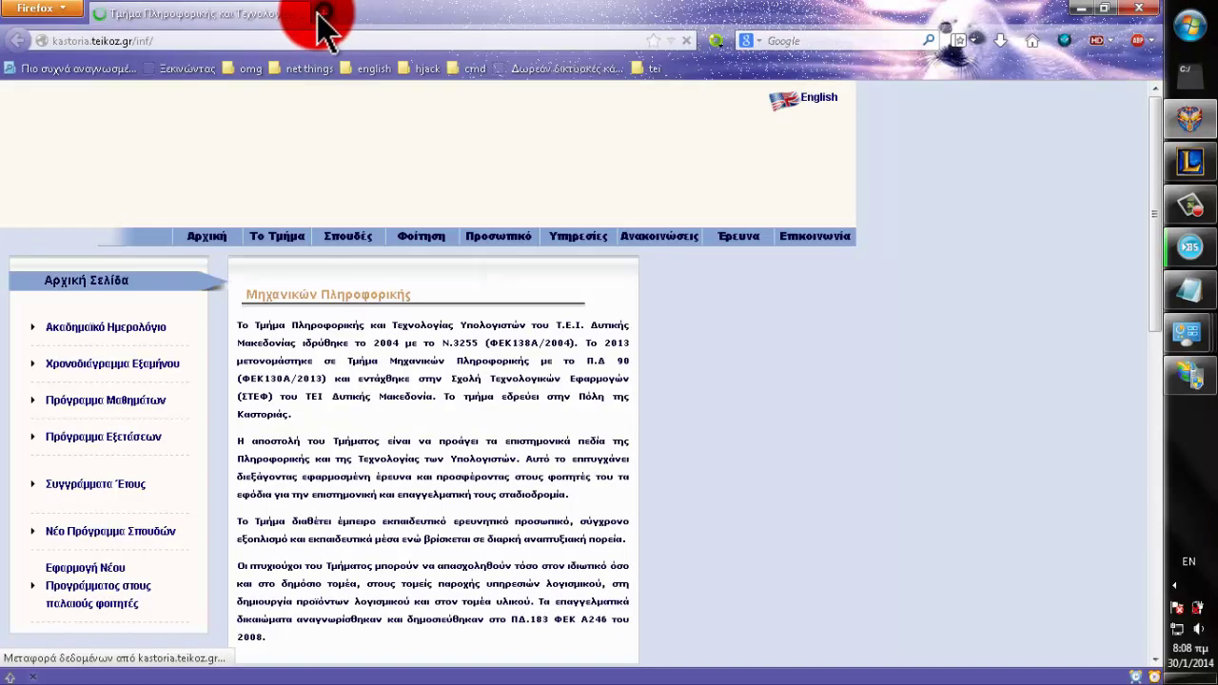
- In a new Firefox tab, go to ftp://192.168.10.1
{"action": "left_click", "coordinate": [321, 15]}
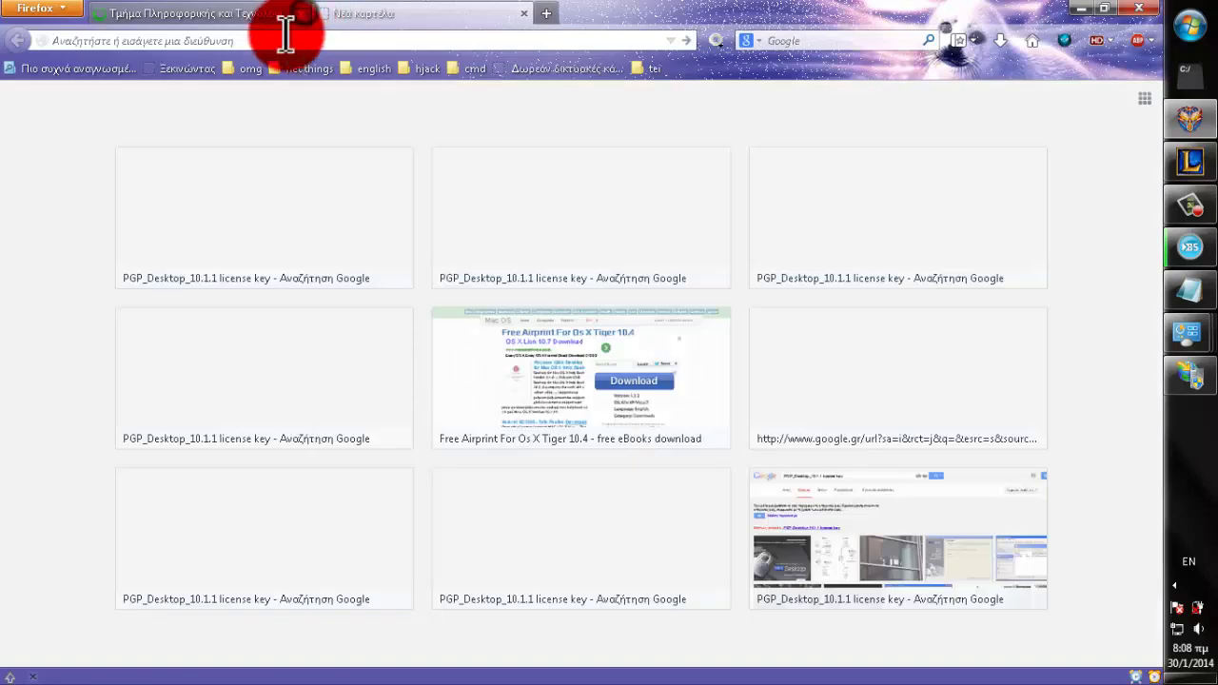
{"action": "type", "text": "ftp"}
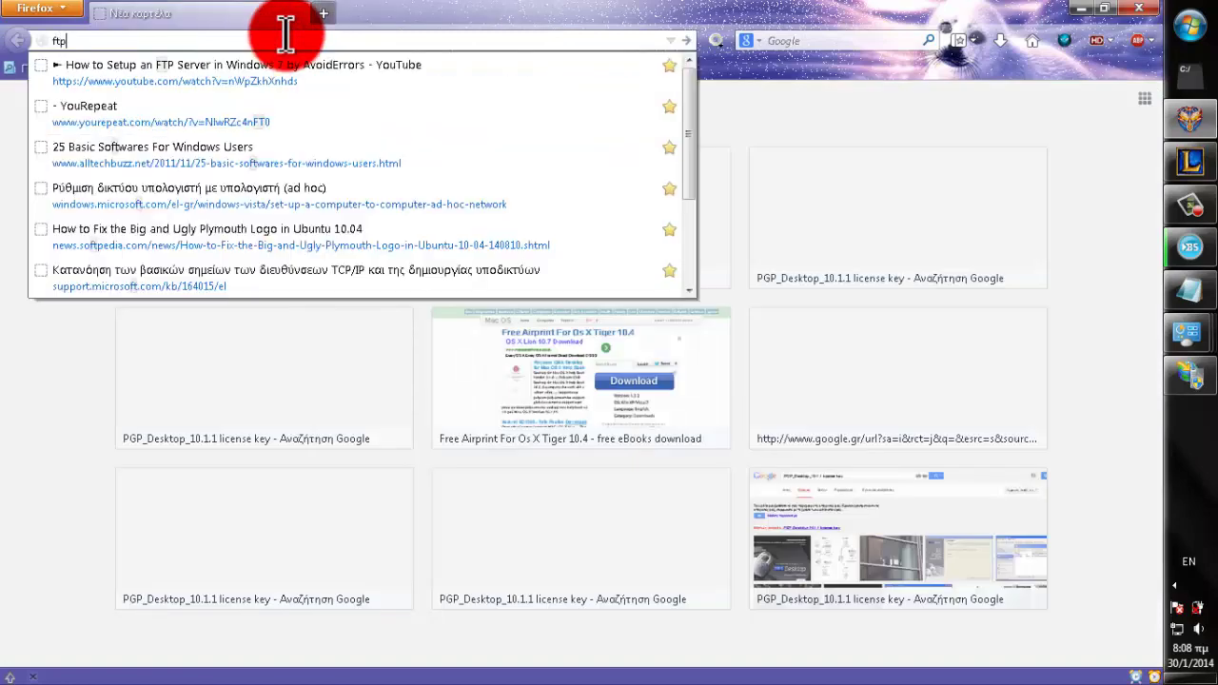
{"action": "type", "text": ":"}
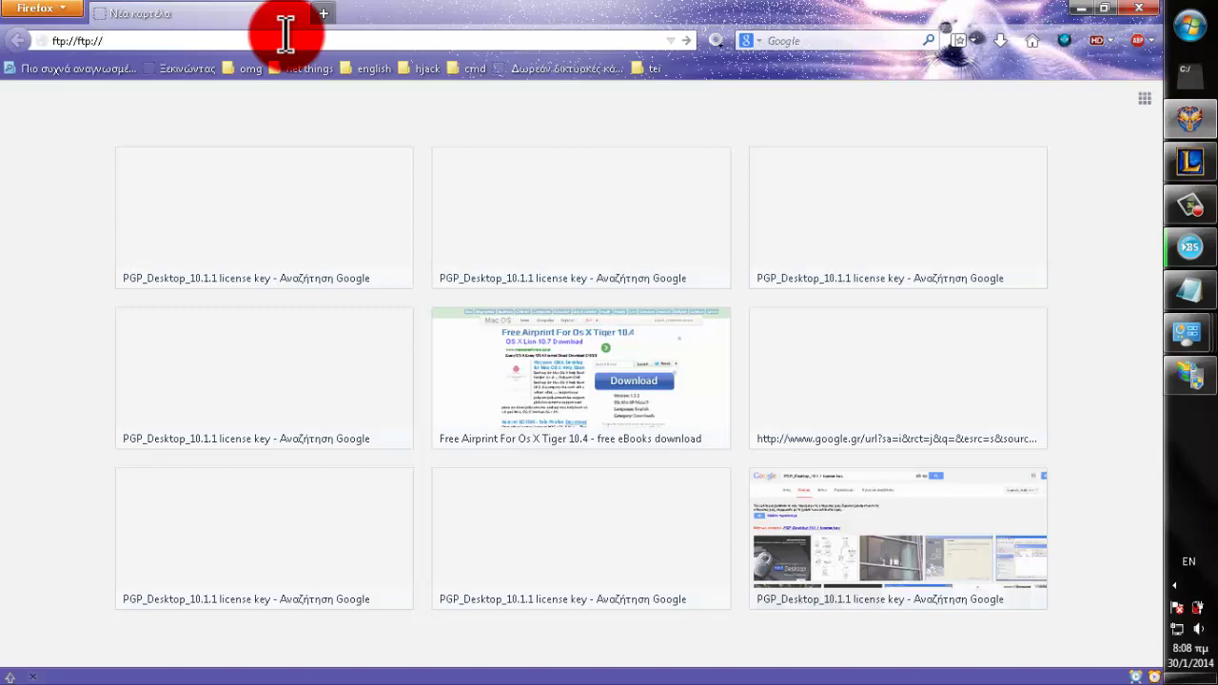
{"action": "key", "text": "BackSpace"}
{"action": "key", "text": "BackSpace"}
{"action": "key", "text": "BackSpace"}
{"action": "key", "text": "BackSpace"}
{"action": "key", "text": "BackSpace"}
{"action": "type", "text": "192.168.10.1"}
{"action": "key", "text": "Return"}
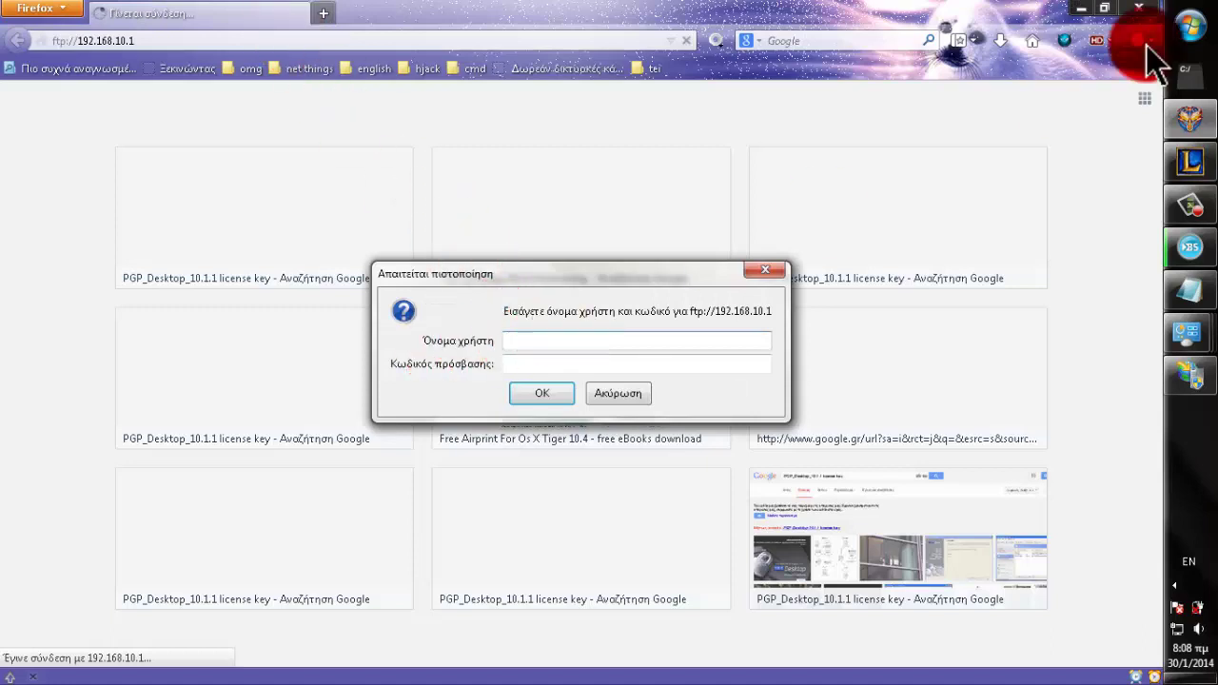
- Log in to the FTP site with the username and password
{"action": "left_click", "coordinate": [1190, 25]}
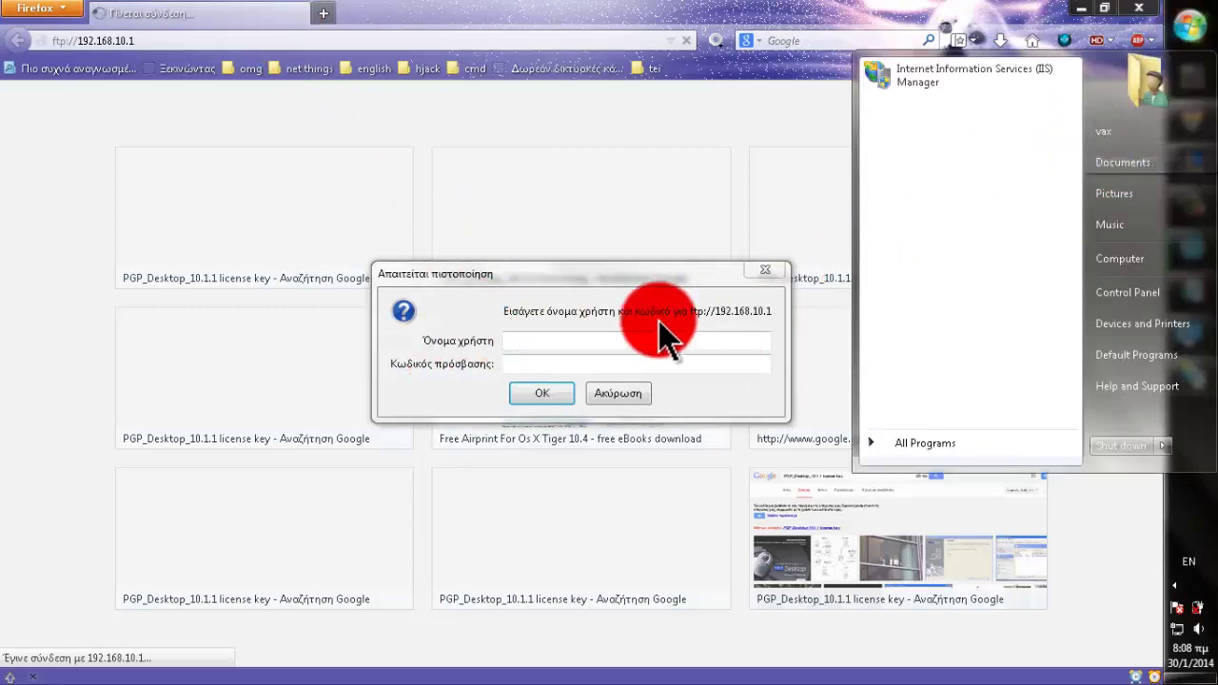
{"action": "left_click", "coordinate": [602, 337]}
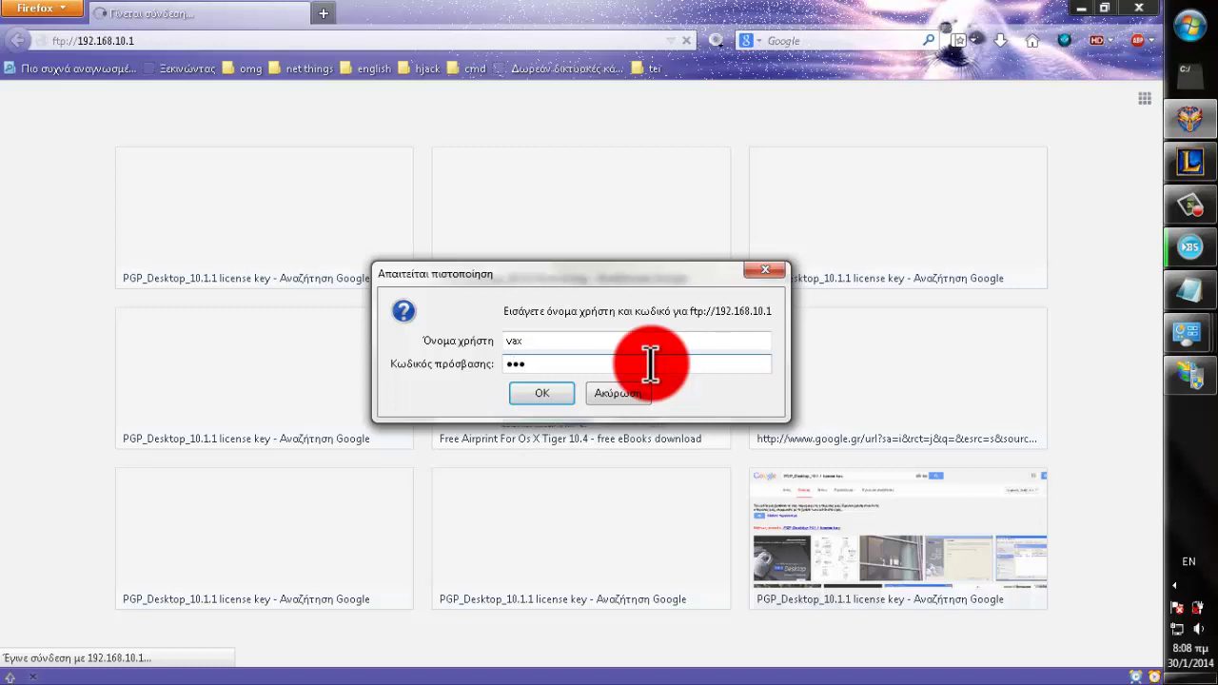
{"action": "left_click", "coordinate": [537, 395]}
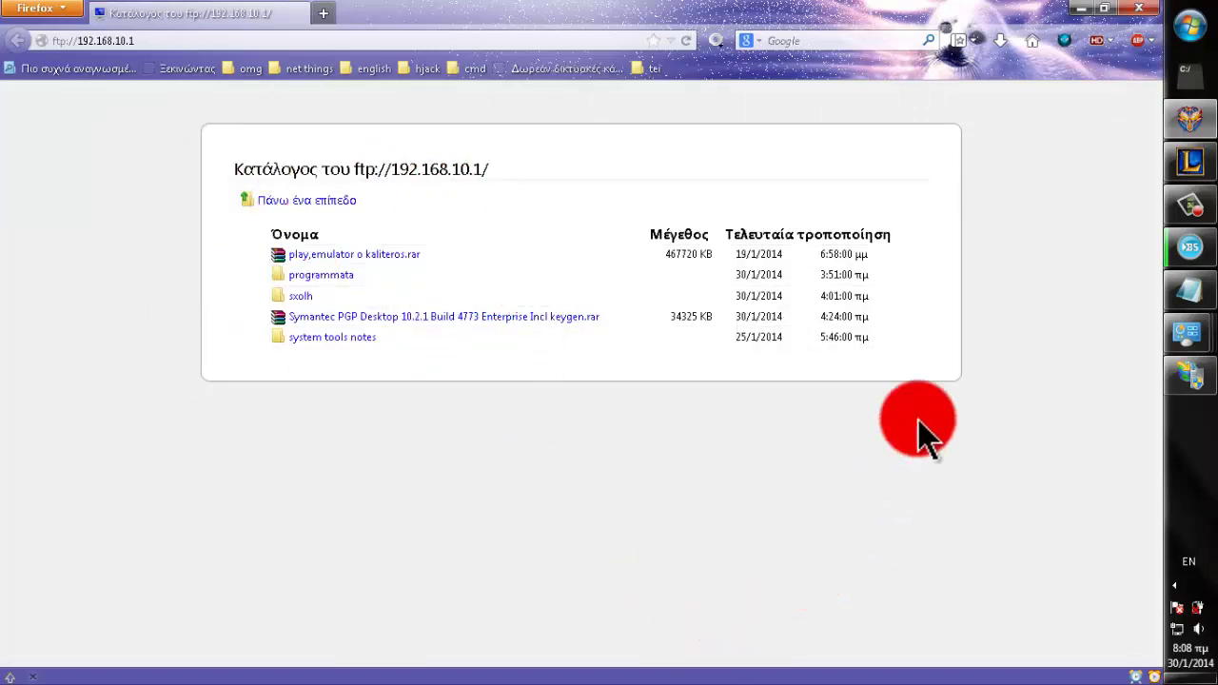
- Bring Notepad forward, deselect 'ftp://', and scroll to the port 21 and ipchicken.com steps
{"action": "left_click", "coordinate": [1189, 293]}
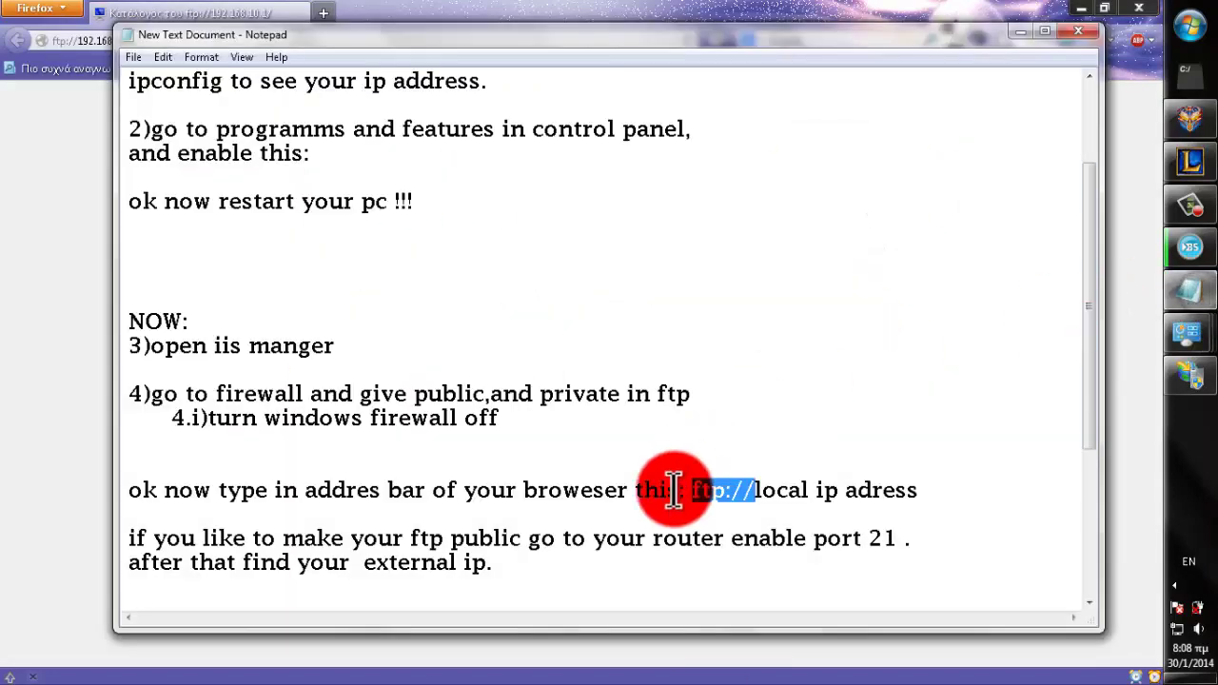
{"action": "left_click", "coordinate": [313, 520]}
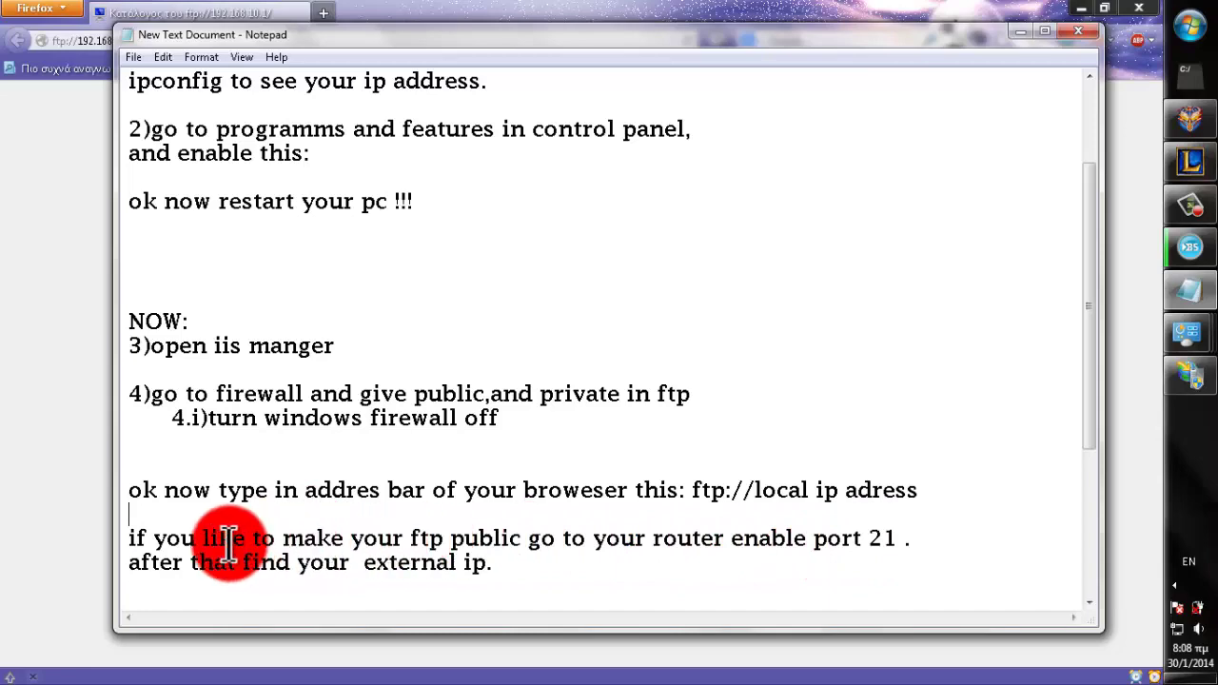
{"action": "scroll", "coordinate": [207, 561], "scroll_direction": "down", "scroll_amount": 1}
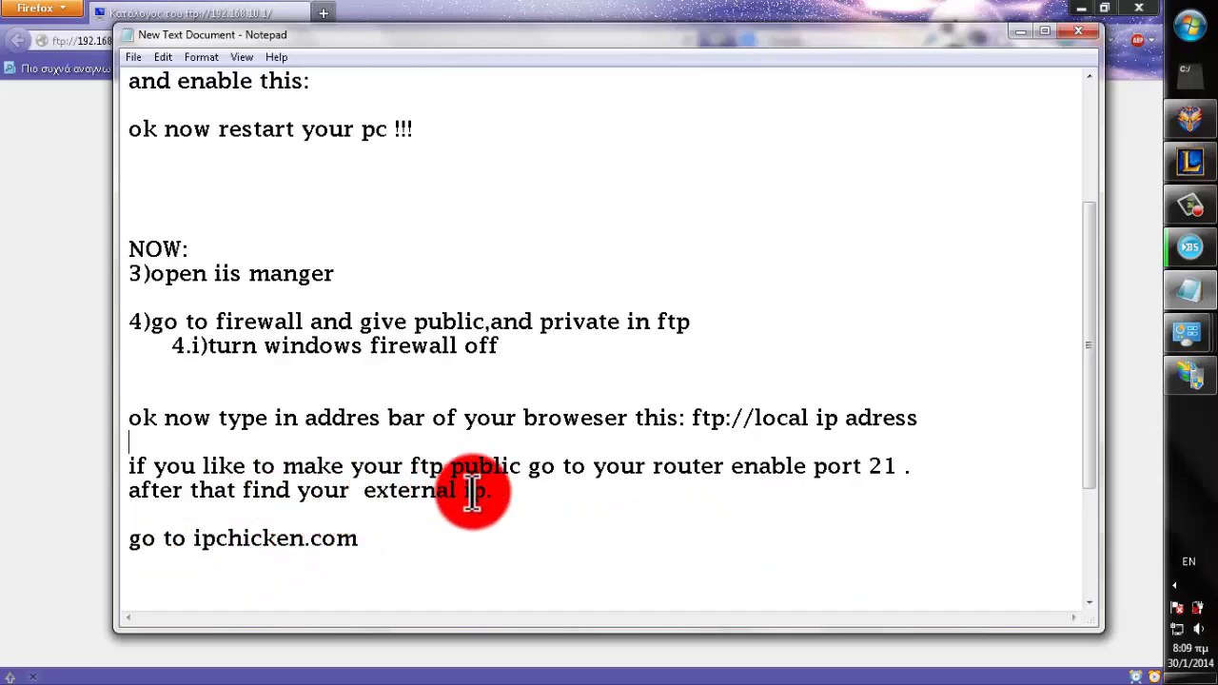
- Open the router at 192.168.10.254 in a new tab and log in with the router username and password
{"action": "left_click", "coordinate": [1018, 32]}
{"action": "left_click", "coordinate": [323, 14]}
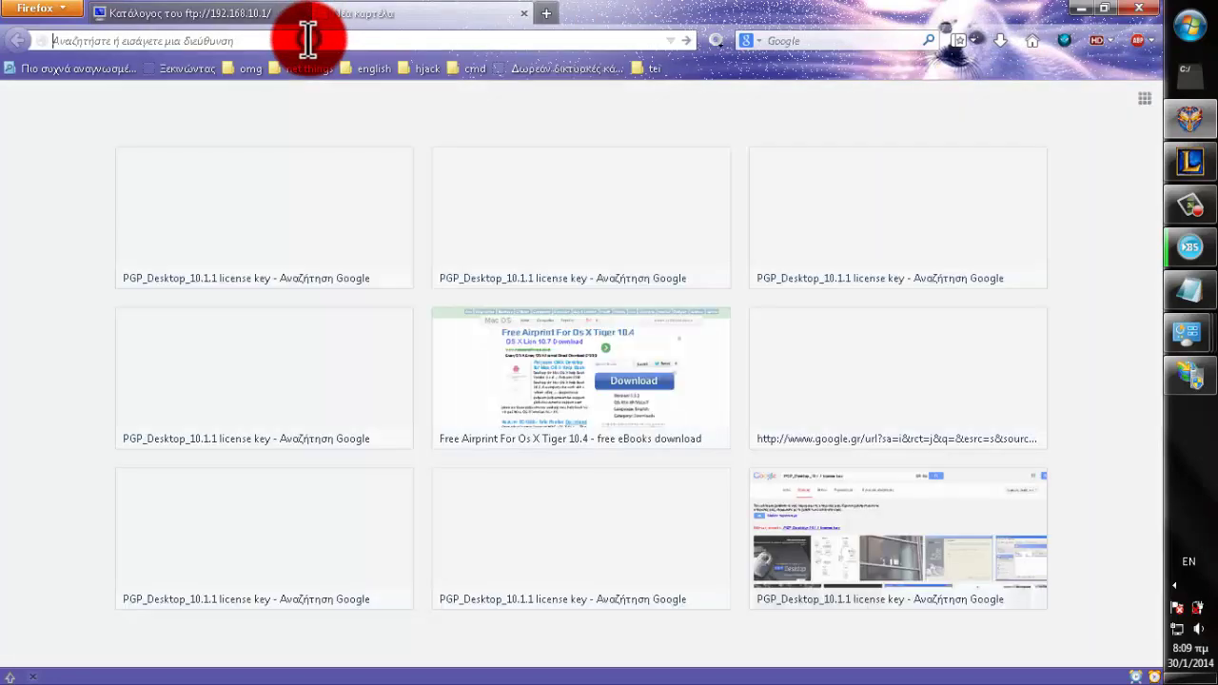
{"action": "type", "text": "192.168.10.25"}
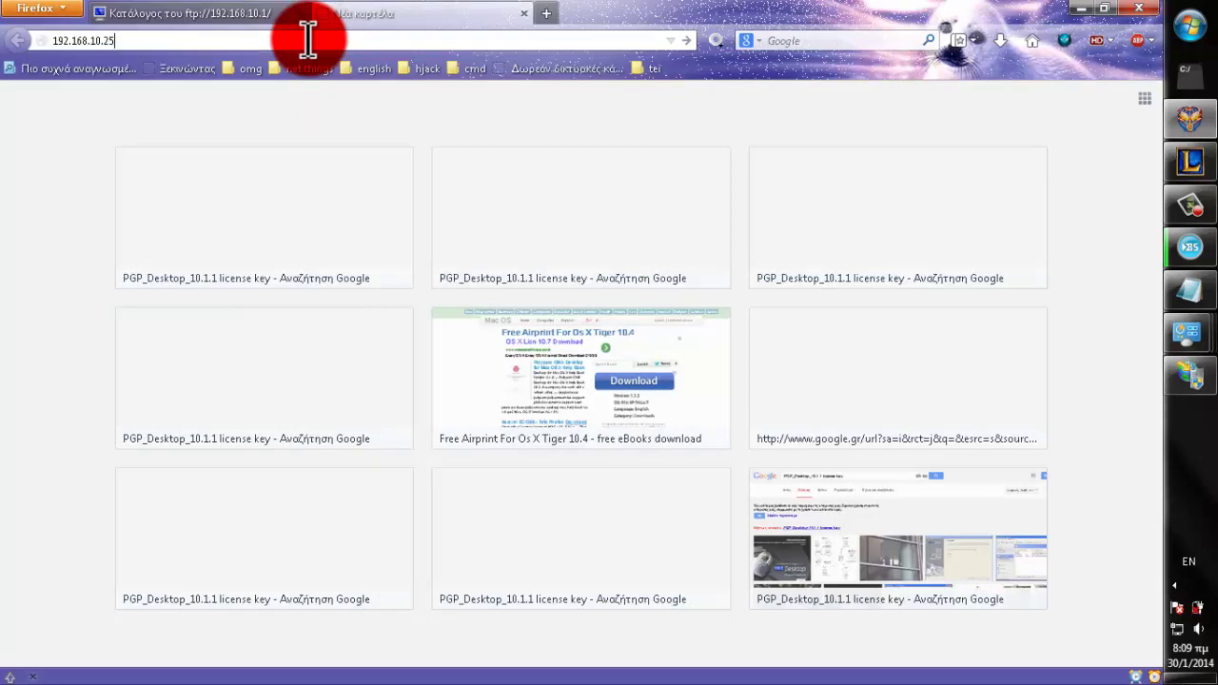
{"action": "type", "text": "4"}
{"action": "key", "text": "Return"}
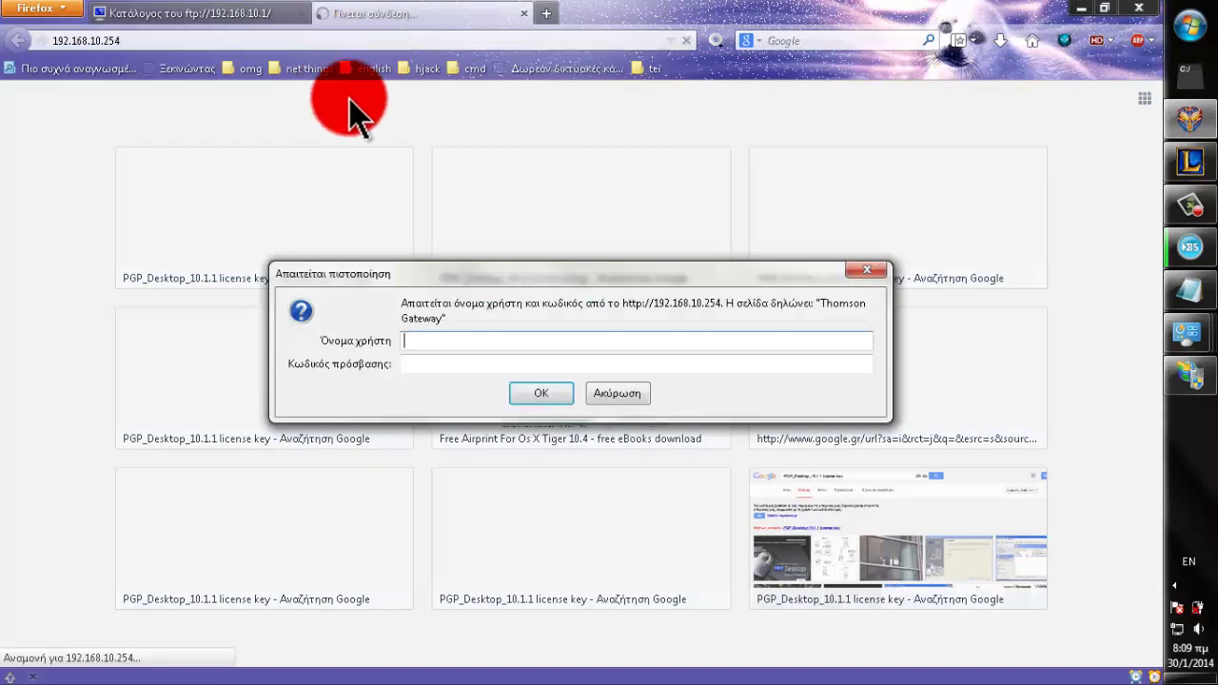
{"action": "type", "text": "cytauser"}
{"action": "key", "text": "Tab"}
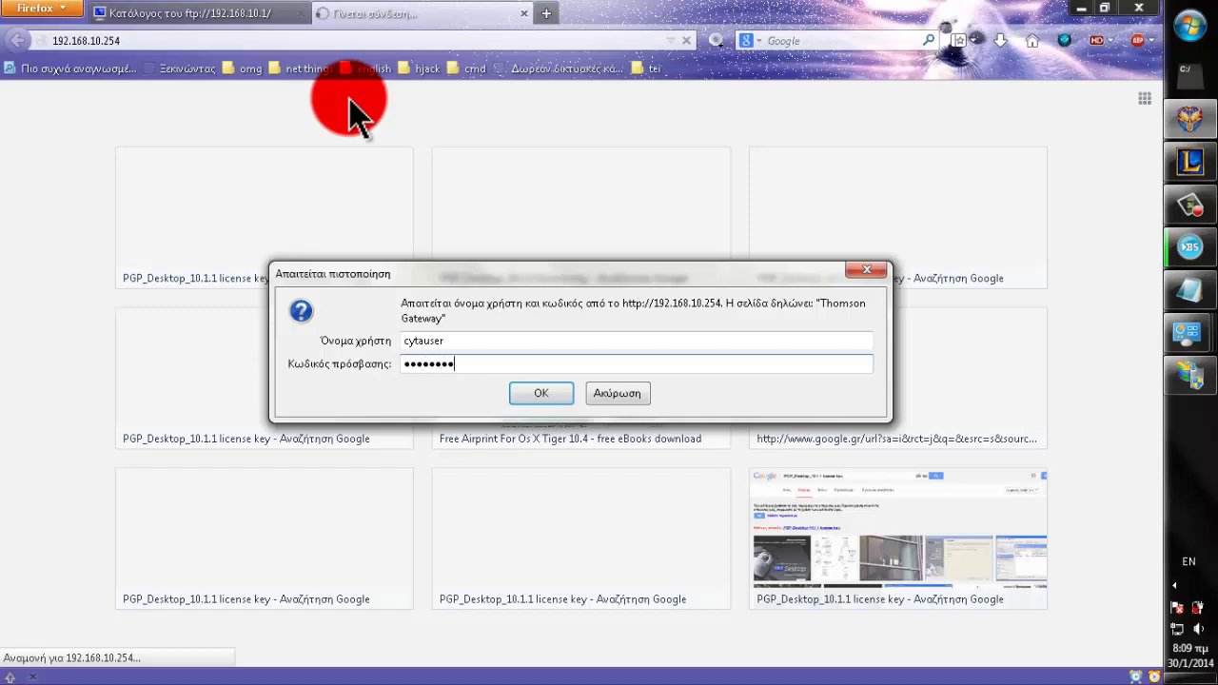
{"action": "key", "text": "Return"}
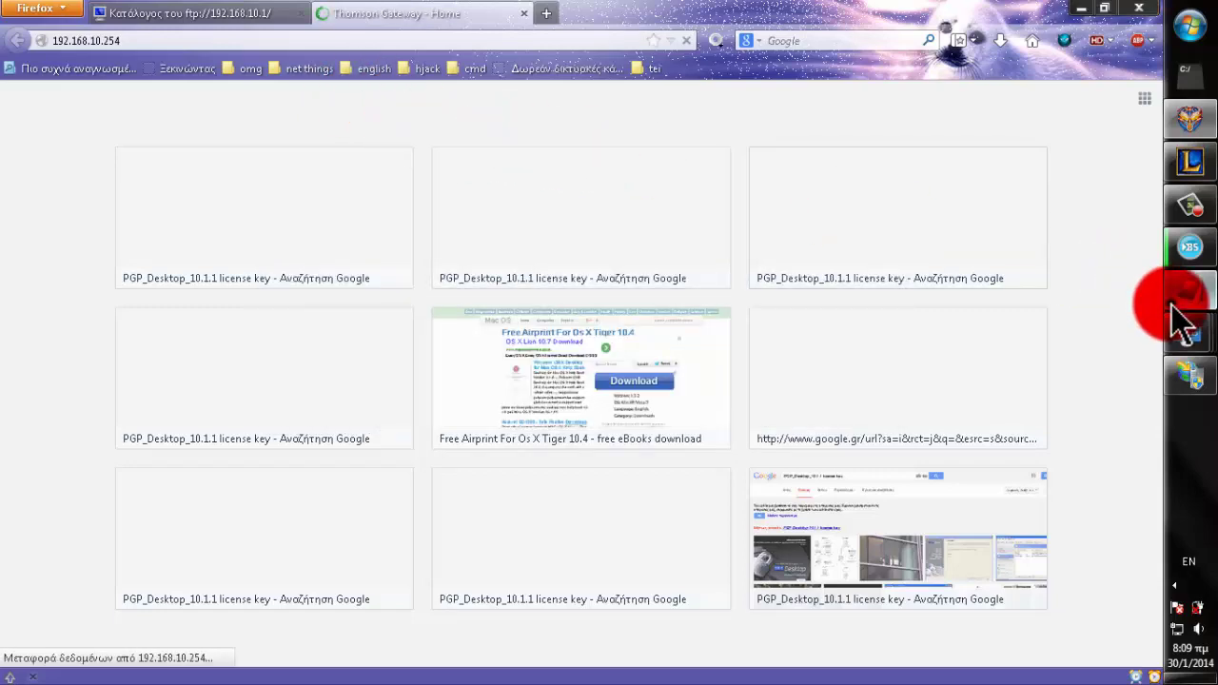
- Review the notes' two lines about making the FTP public, then return to the router page
{"action": "left_click", "coordinate": [1173, 306]}
{"action": "left_click_drag", "start_coordinate": [125, 464], "coordinate": [862, 484]}
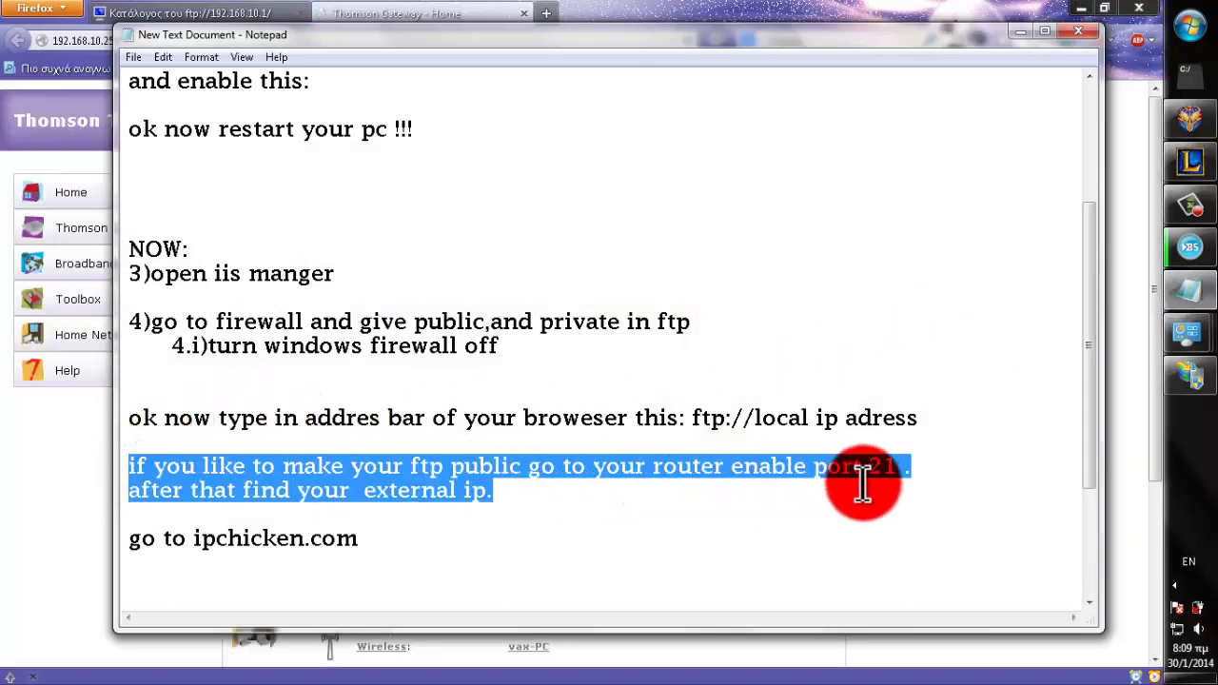
{"action": "left_click", "coordinate": [437, 499]}
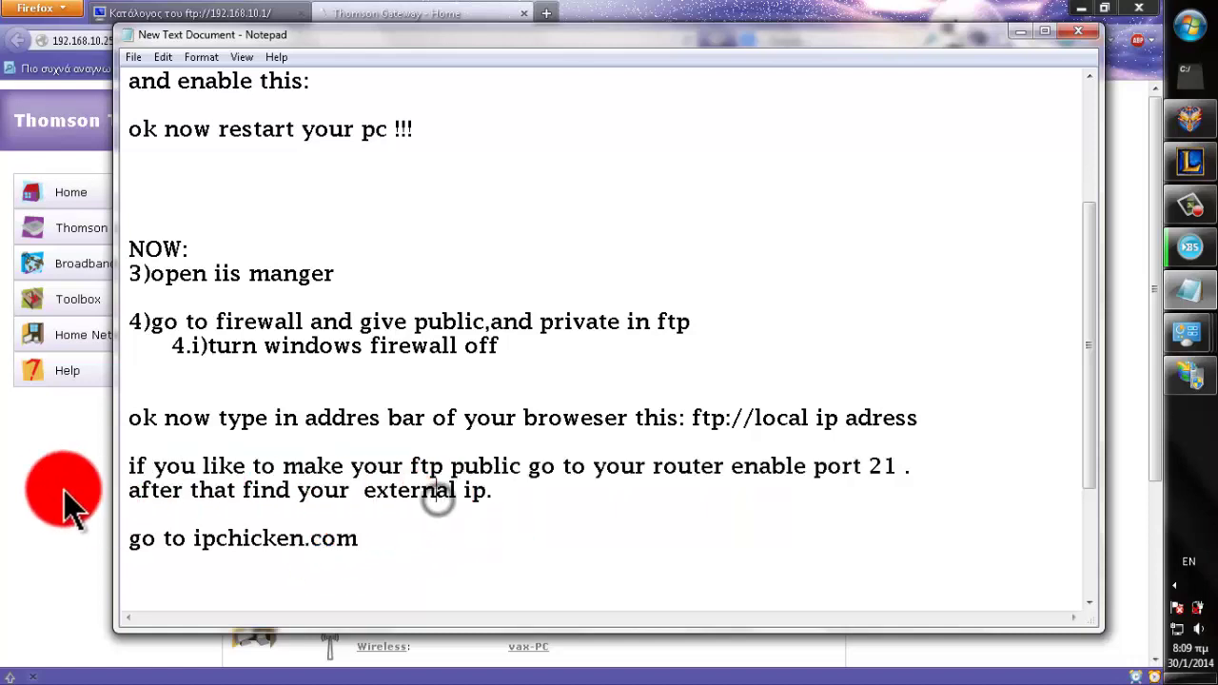
{"action": "left_click", "coordinate": [68, 497]}
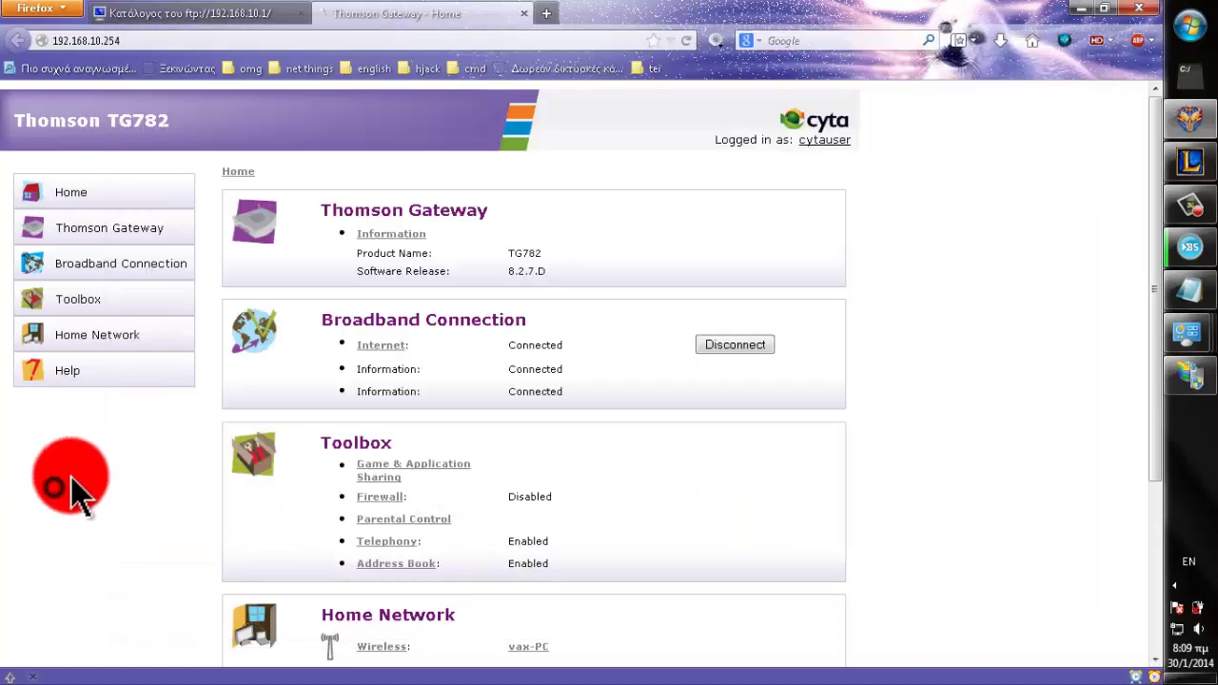
- Create a new Game & Application Sharing entry named 'new ftp server'
{"action": "left_click", "coordinate": [381, 478]}
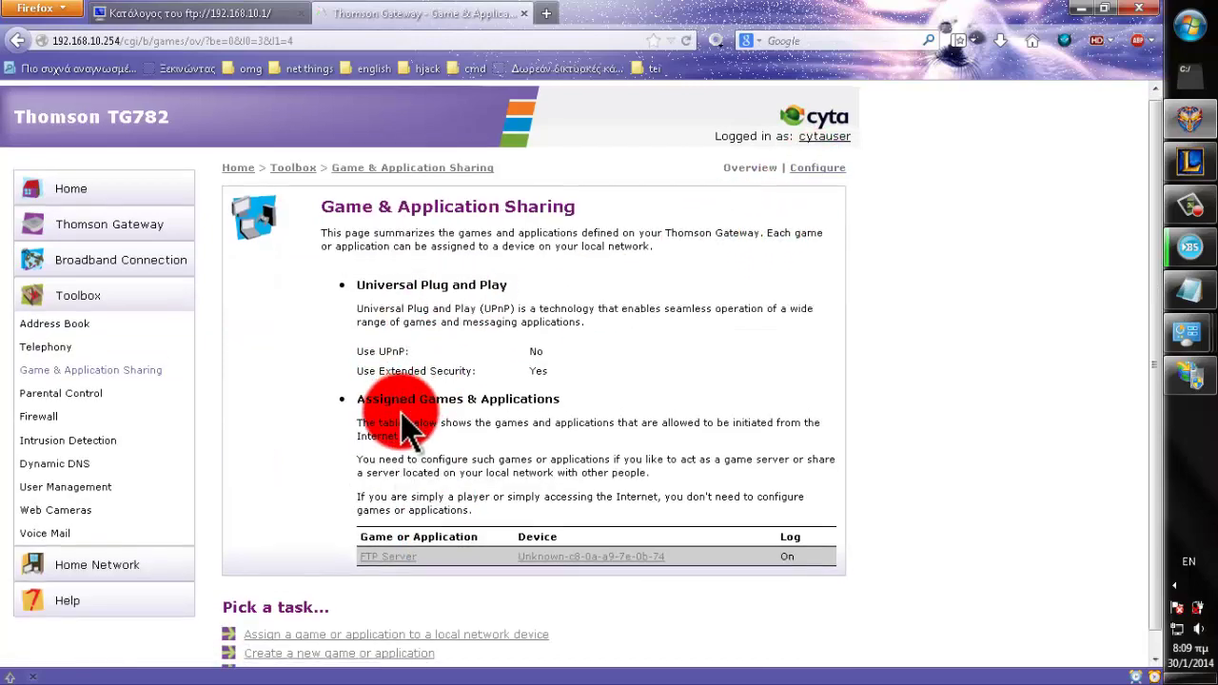
{"action": "scroll", "coordinate": [371, 495], "scroll_direction": "down", "scroll_amount": 1}
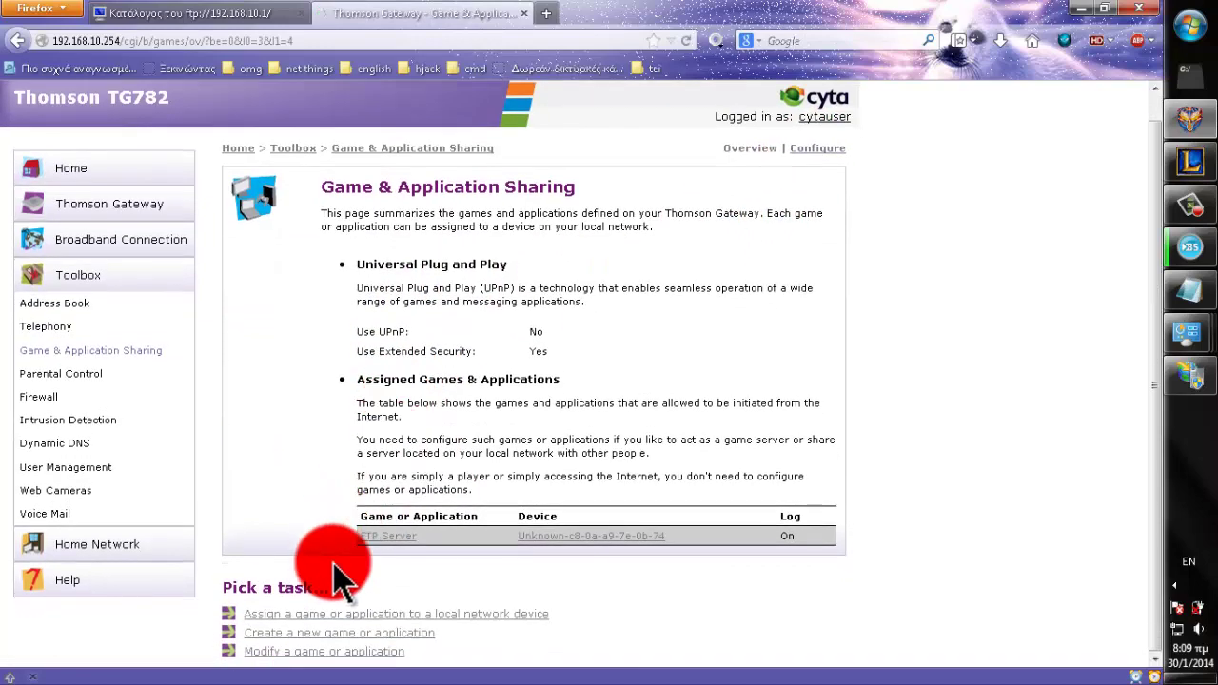
{"action": "left_click", "coordinate": [324, 634]}
{"action": "left_click", "coordinate": [552, 269]}
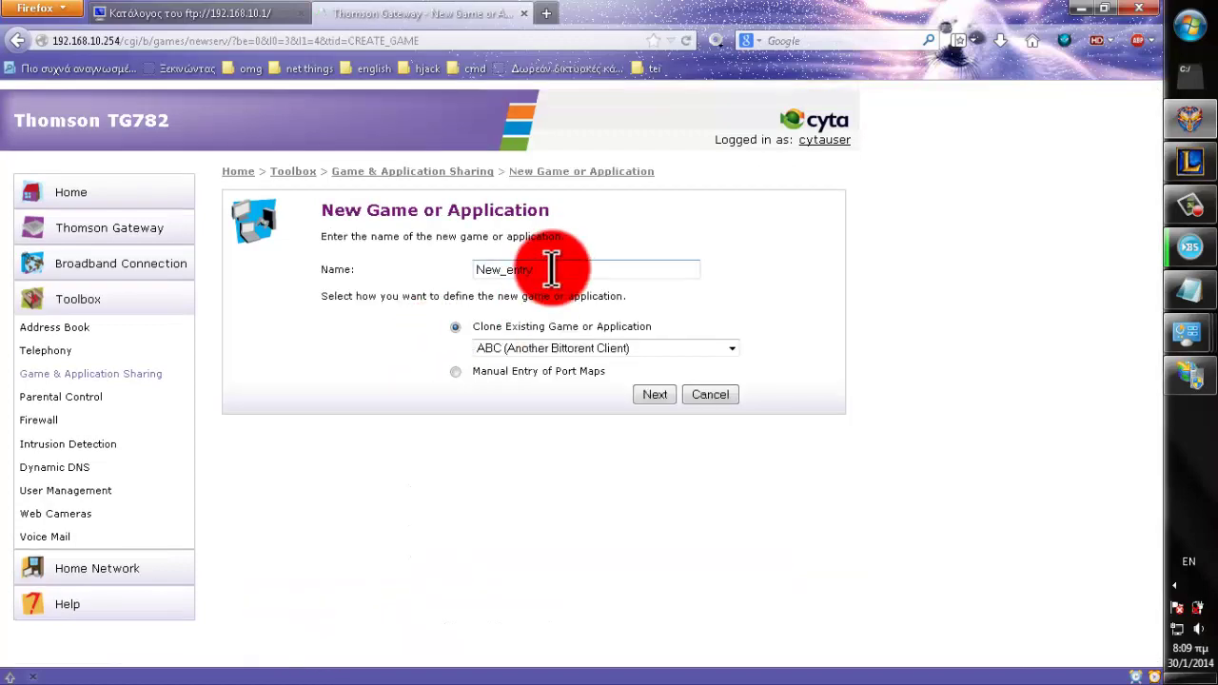
{"action": "left_click_drag", "start_coordinate": [552, 269], "coordinate": [447, 263]}
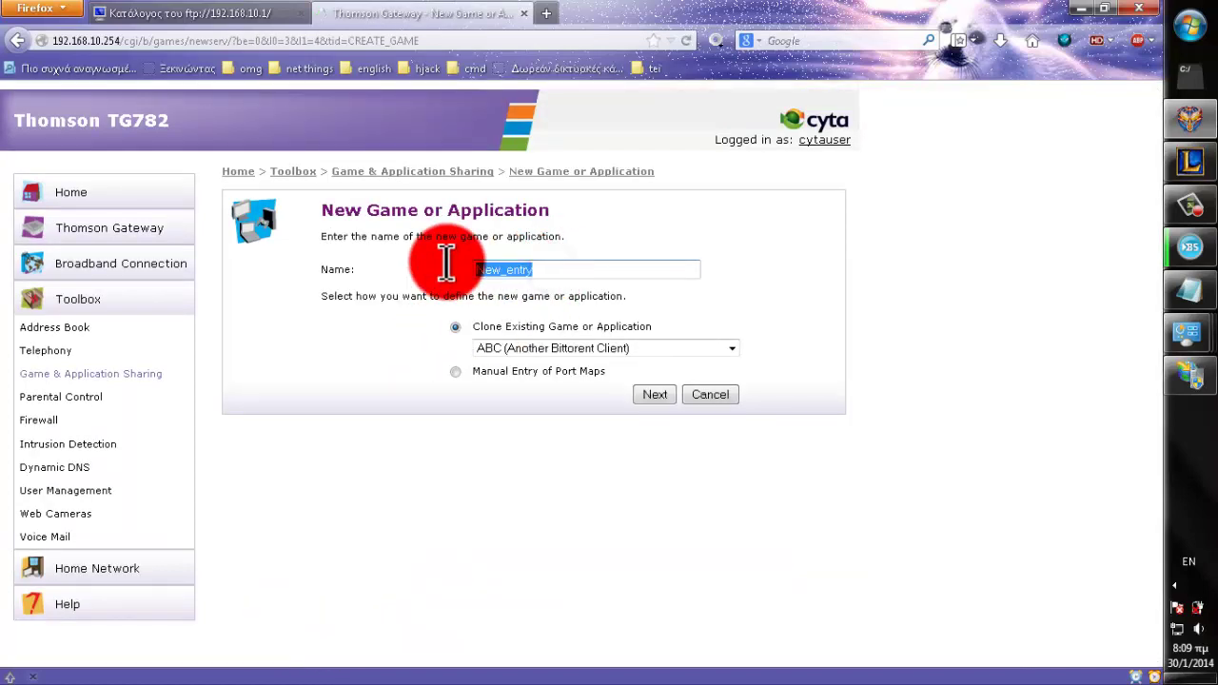
{"action": "type", "text": "new ftp server"}
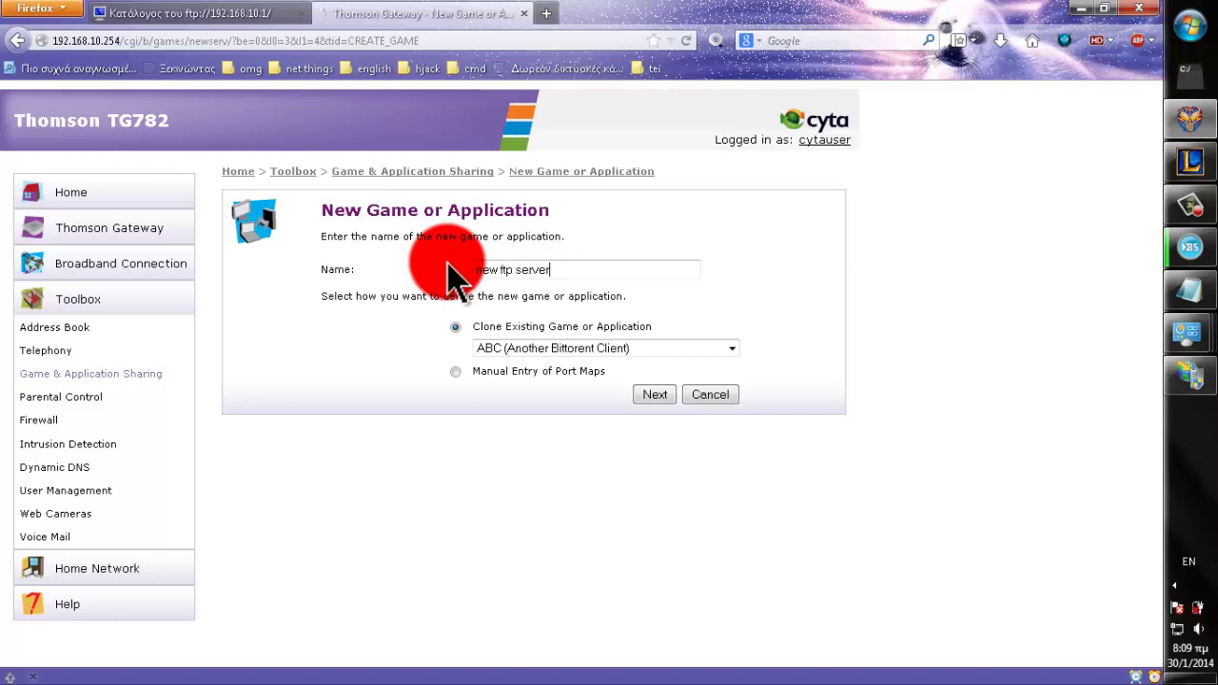
- Pick FTP Server as the template, choose Manual Entry of Port Maps, and continue
{"action": "left_click", "coordinate": [730, 349]}
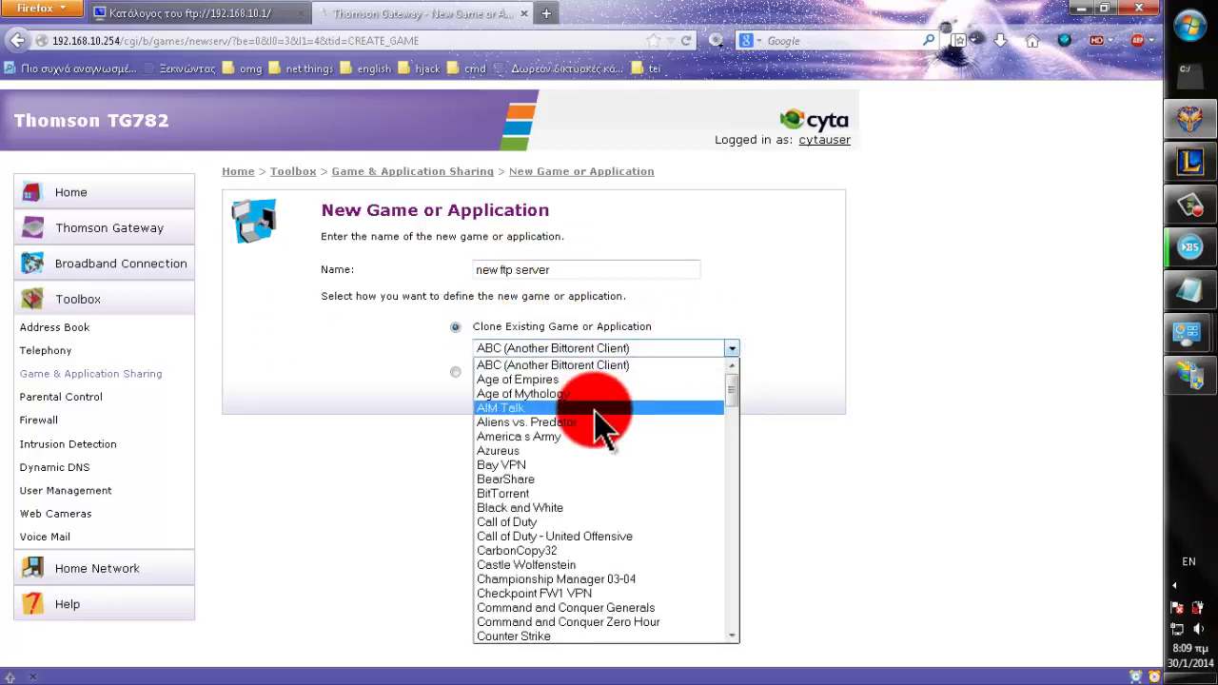
{"action": "key", "text": "f"}
{"action": "scroll", "coordinate": [588, 534], "scroll_direction": "down", "scroll_amount": 2}
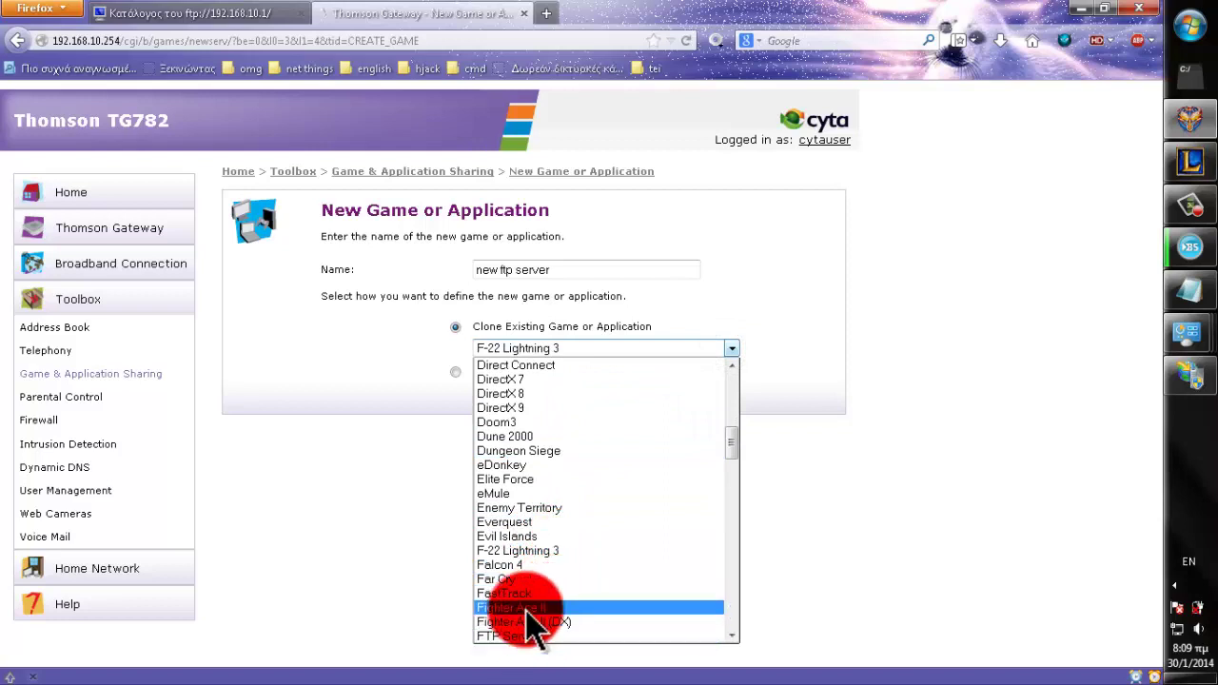
{"action": "scroll", "coordinate": [530, 619], "scroll_direction": "down", "scroll_amount": 1}
{"action": "left_click", "coordinate": [518, 594]}
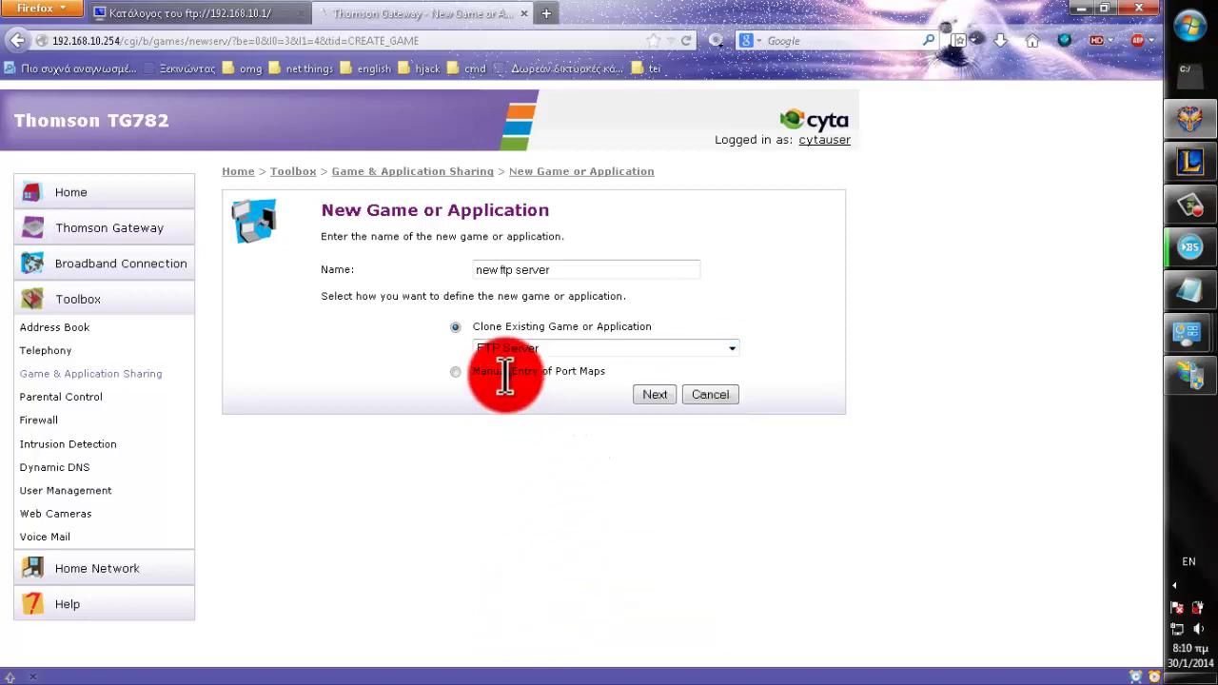
{"action": "left_click", "coordinate": [455, 373]}
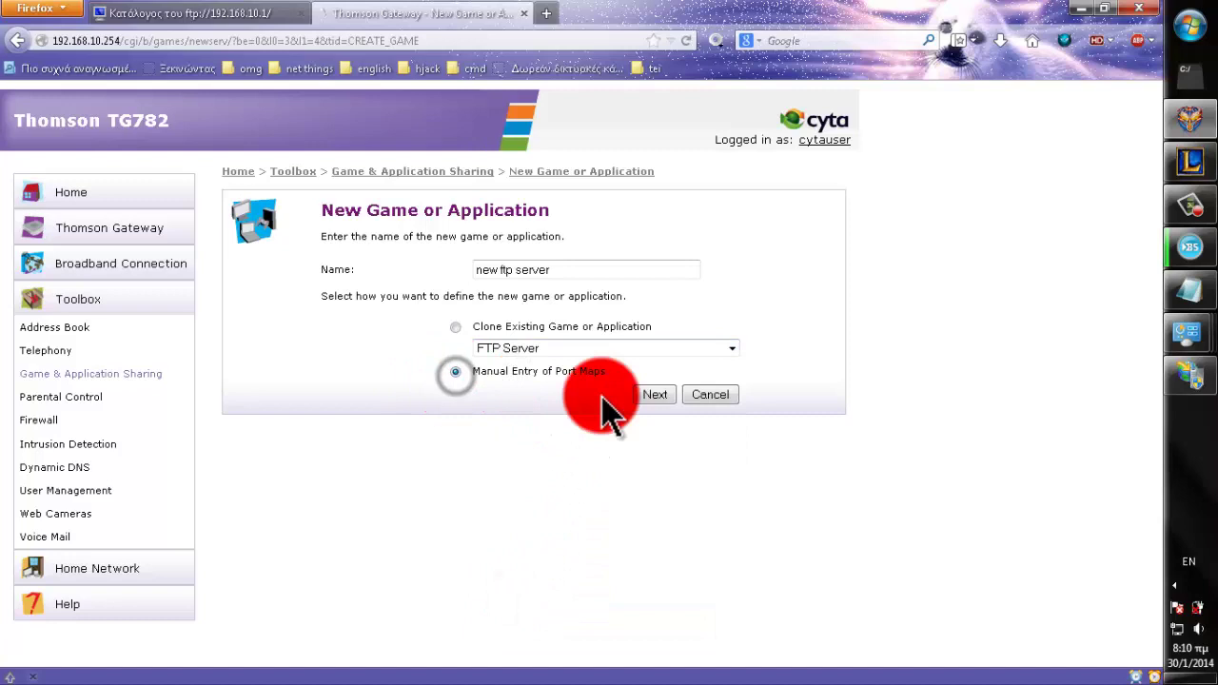
{"action": "left_click", "coordinate": [656, 395]}
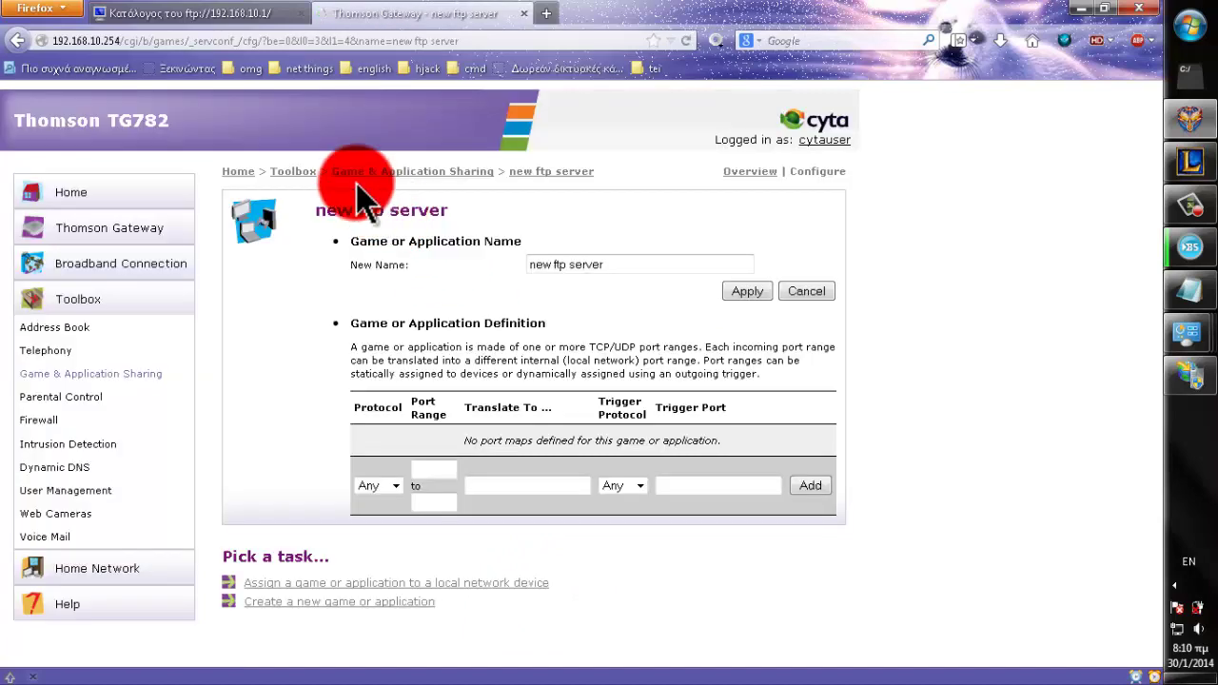